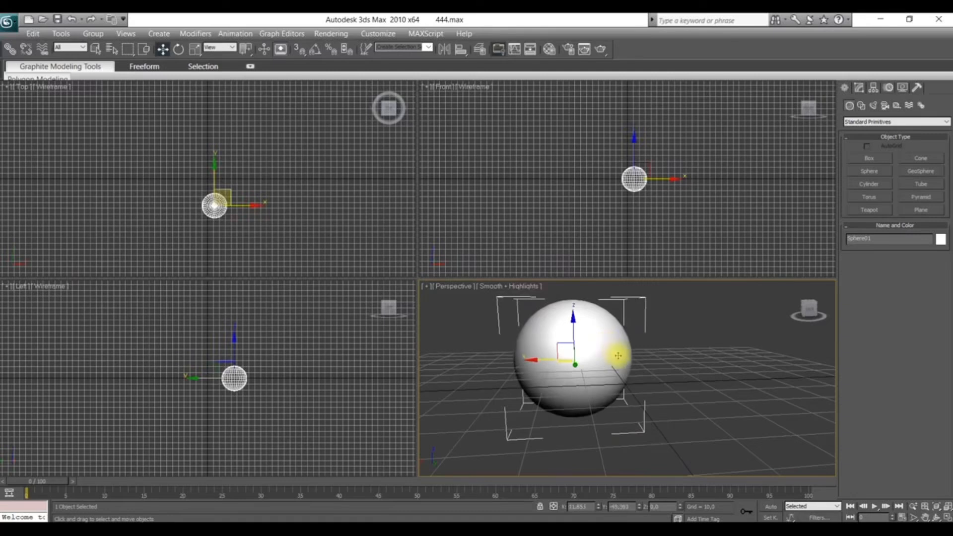
- Move the sphere close to the grid origin and scale it uniformly down to about 71%
drag(619, 349, 650, 364)
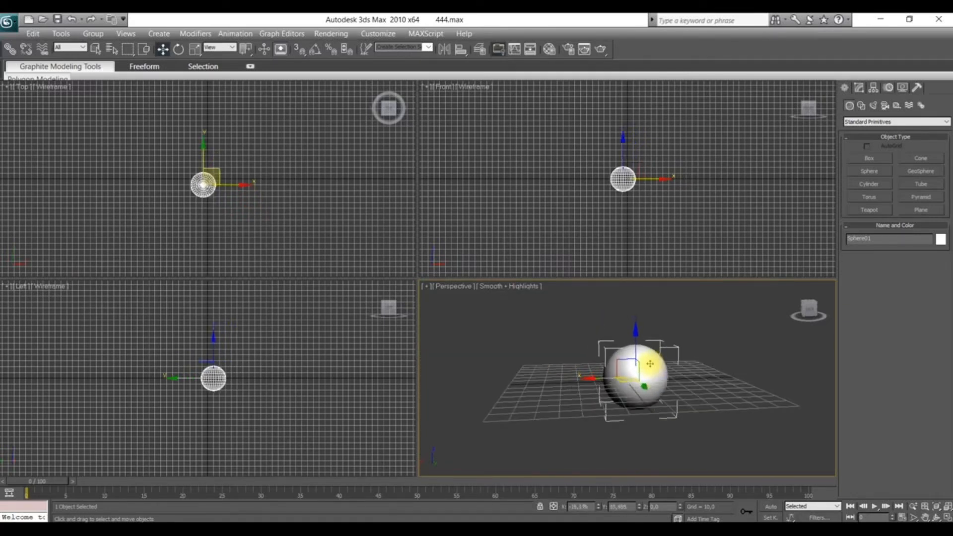
click(195, 48)
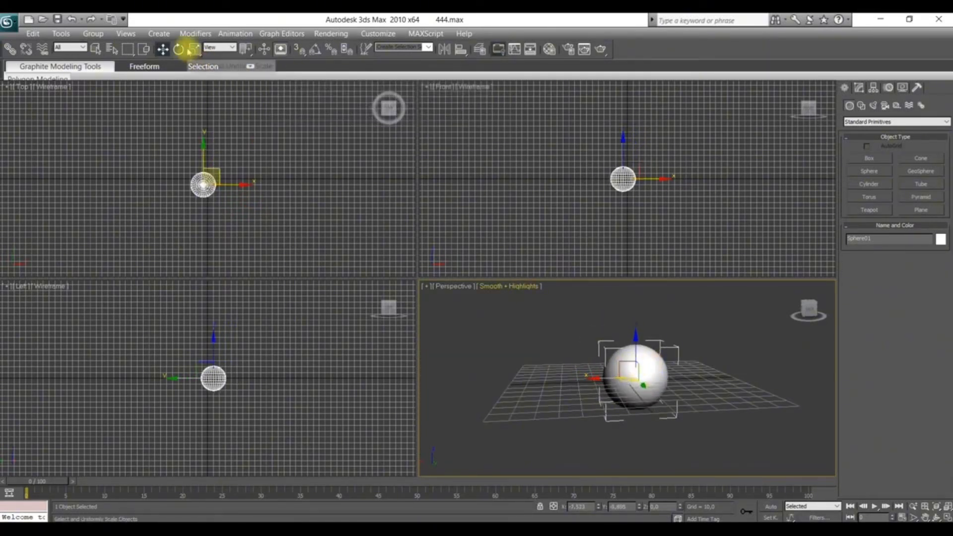
drag(633, 373, 645, 388)
scroll(677, 400, up, 3)
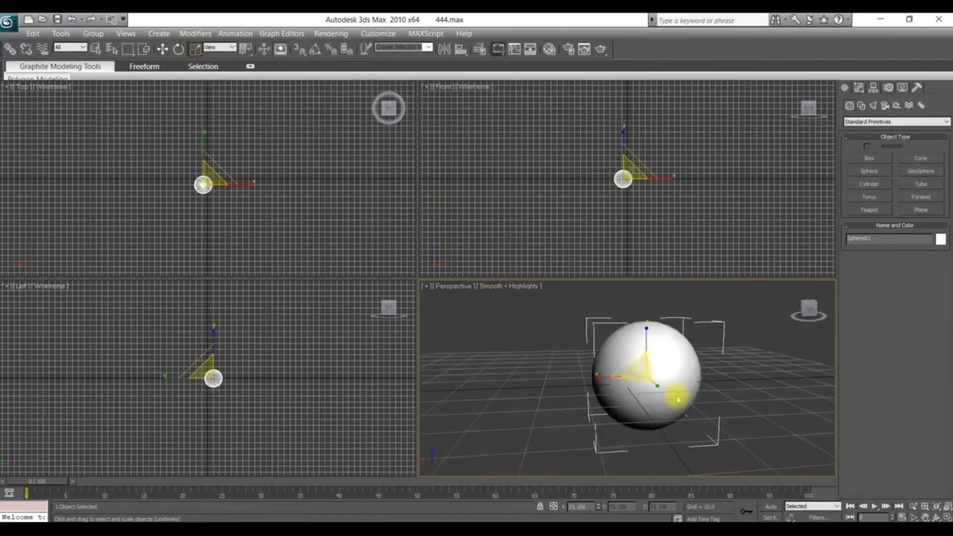
- Clone the sphere straight up along Z as one Copy so the two spheres slightly overlap
click(163, 49)
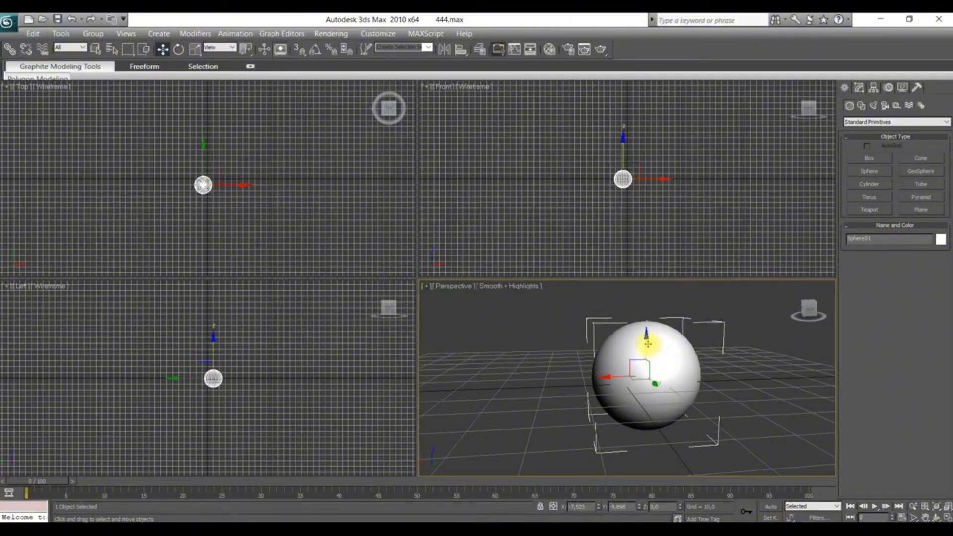
shift+drag(648, 344, 651, 266)
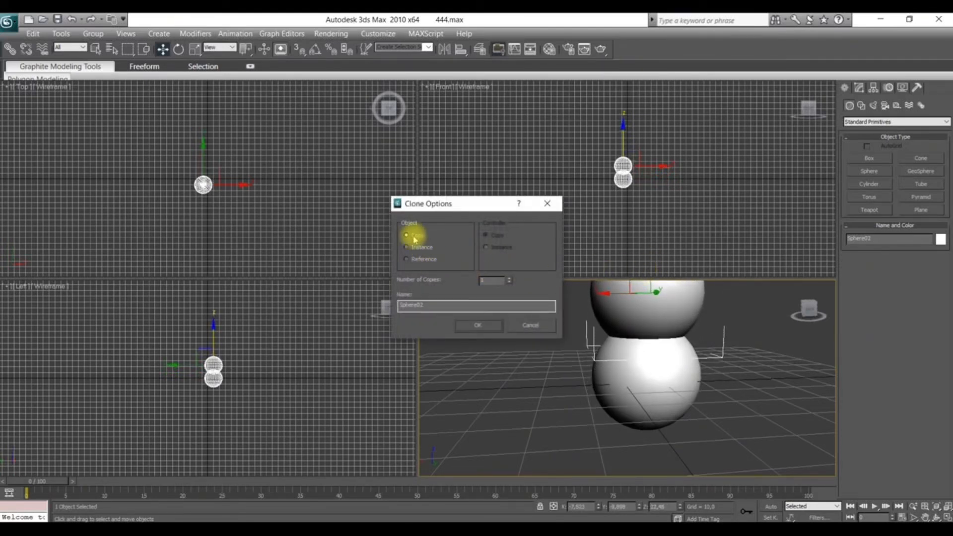
click(484, 324)
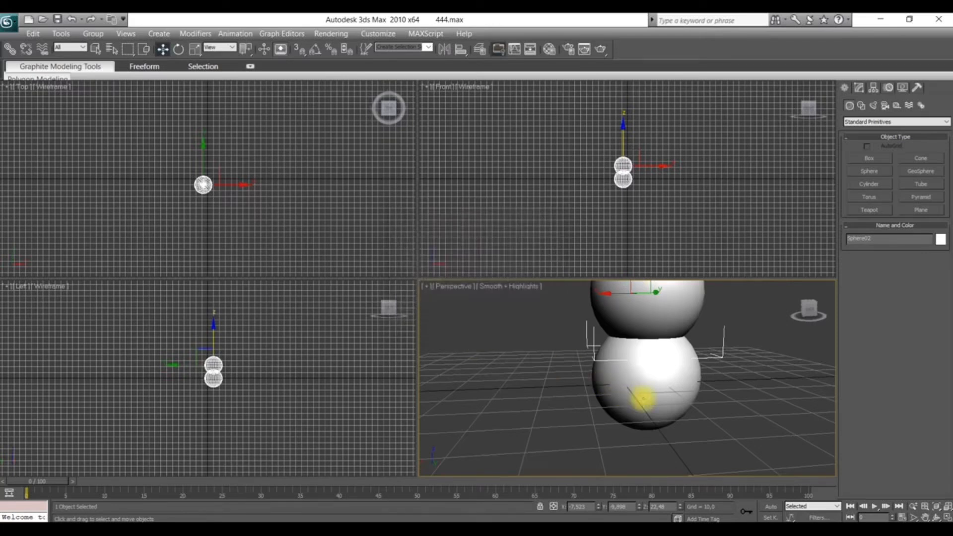
- Clone the second sphere upward along Z as one Copy to stack a third sphere above it
scroll(655, 362, up, 5)
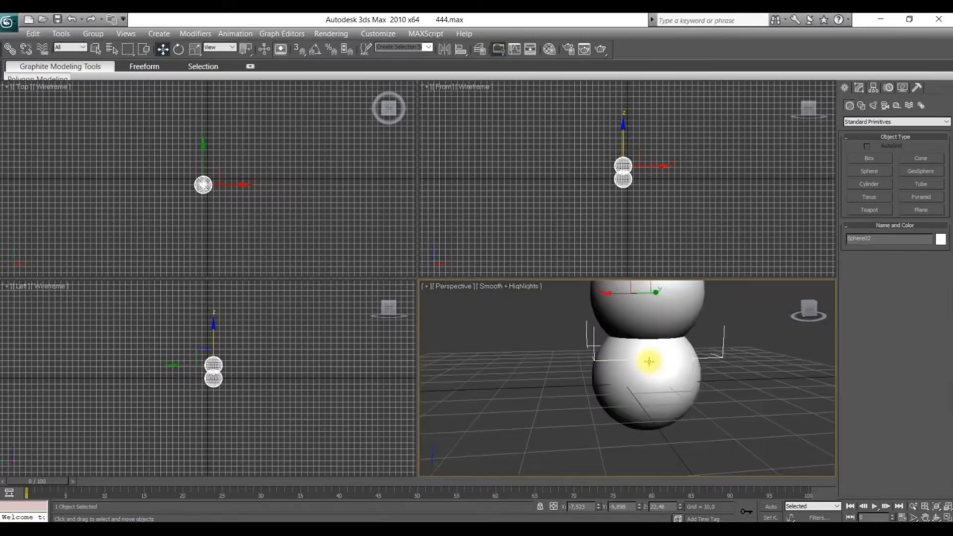
middle_drag(649, 361, 648, 401)
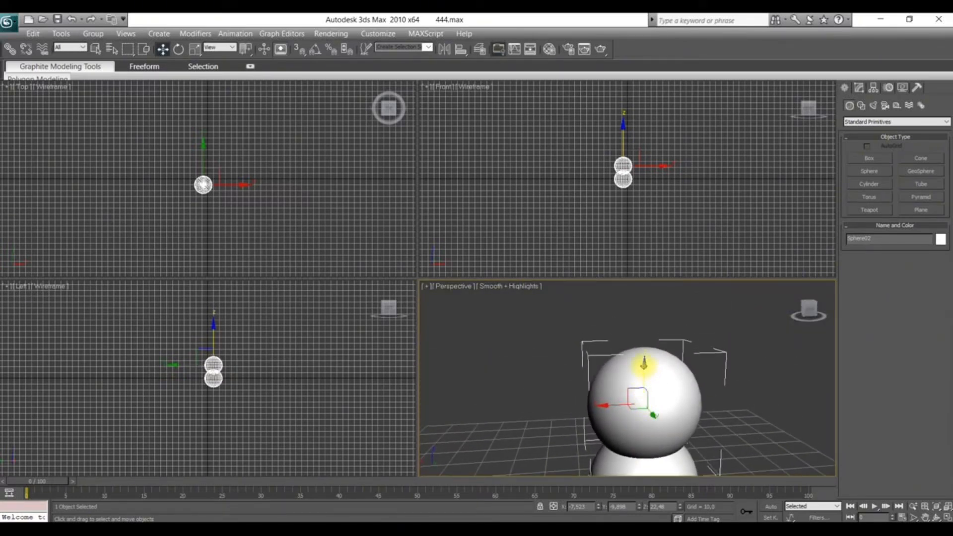
shift+drag(643, 364, 644, 283)
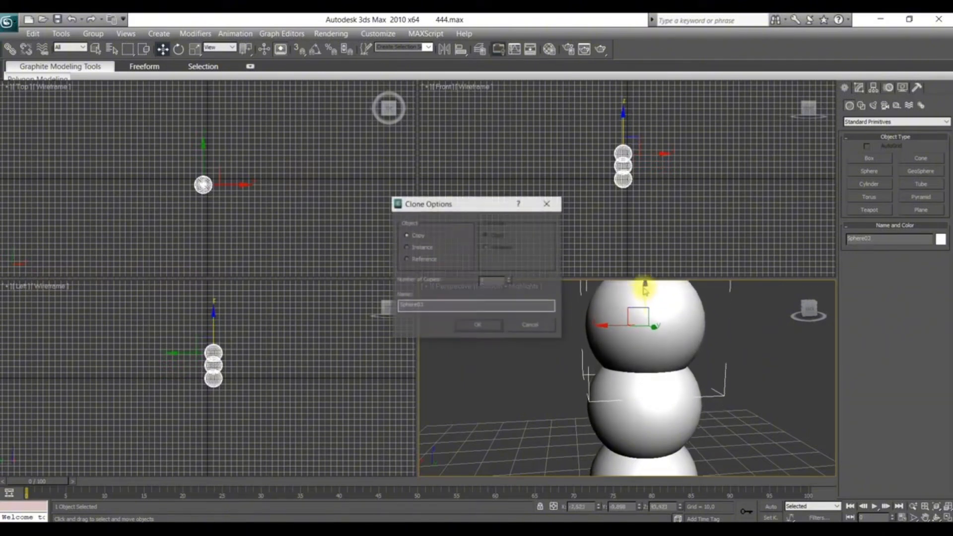
click(488, 332)
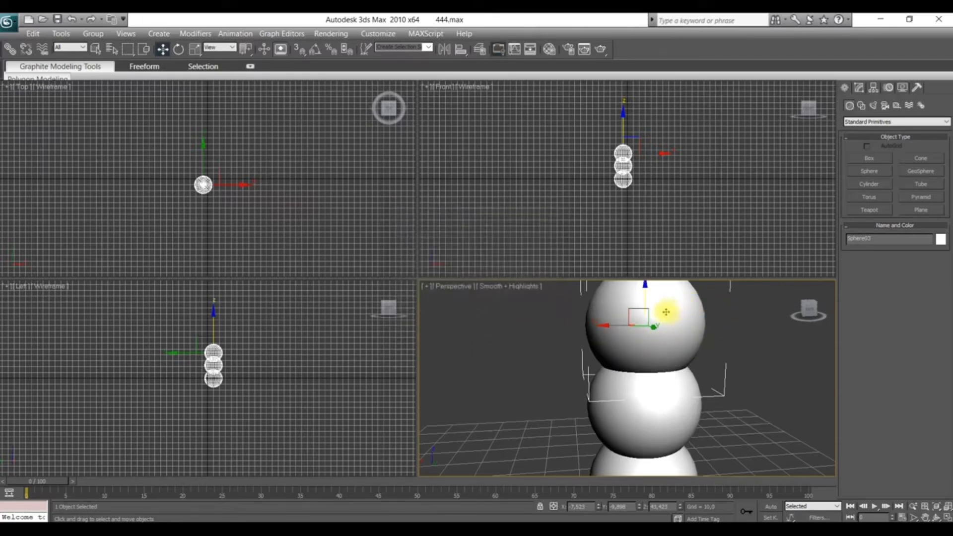
- Set the topmost sphere's radius to 7 and enlarge it to about 11.4 for the head
click(859, 89)
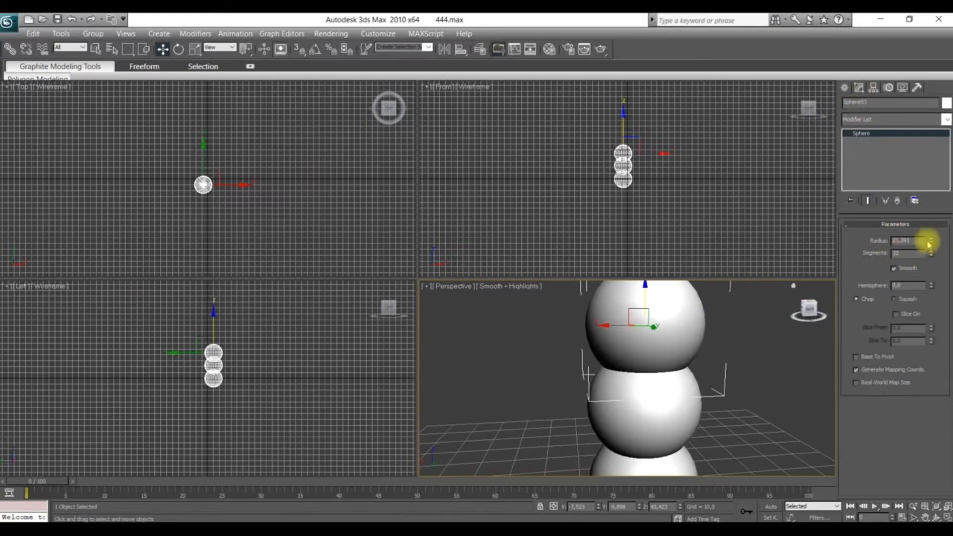
drag(914, 240, 882, 241)
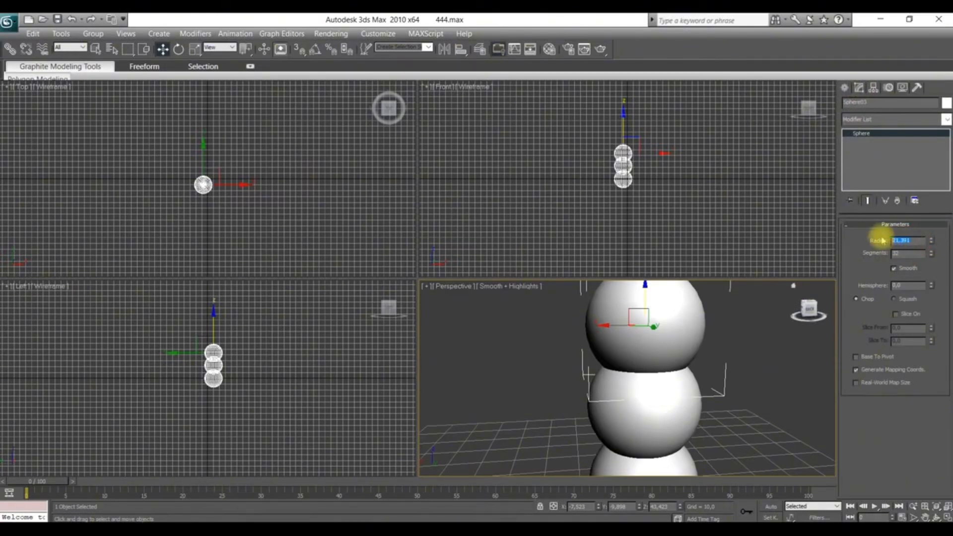
text(7)
key(Return)
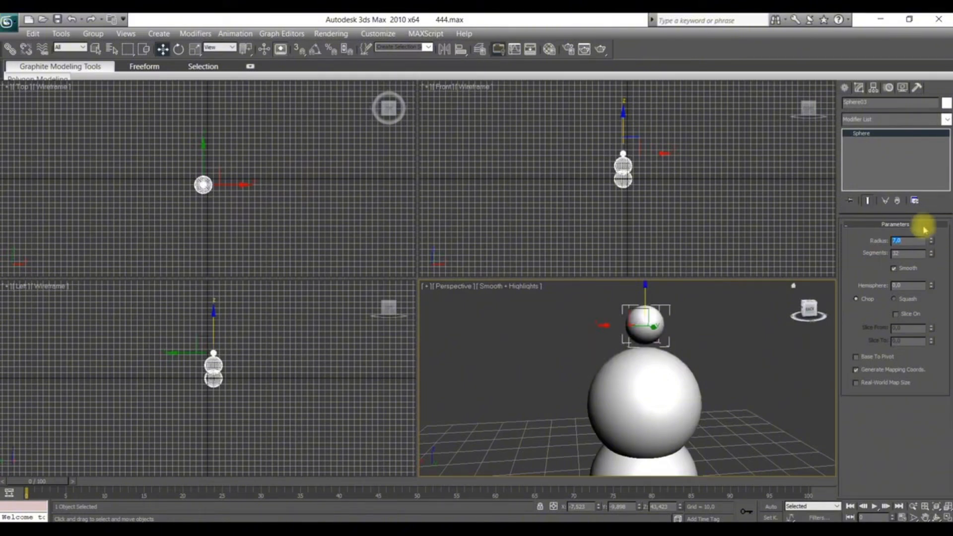
drag(933, 243, 931, 208)
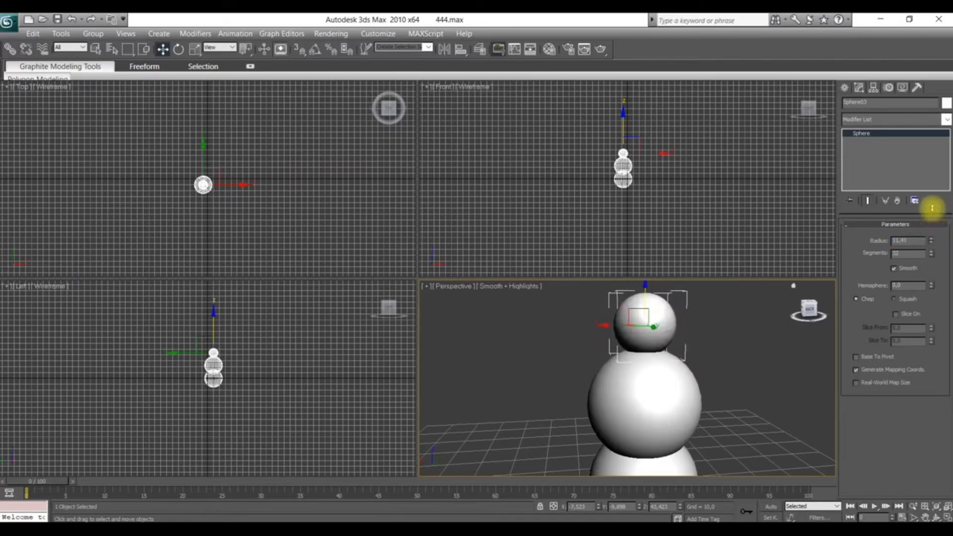
- Reduce the middle sphere's radius to about 15.8
click(641, 395)
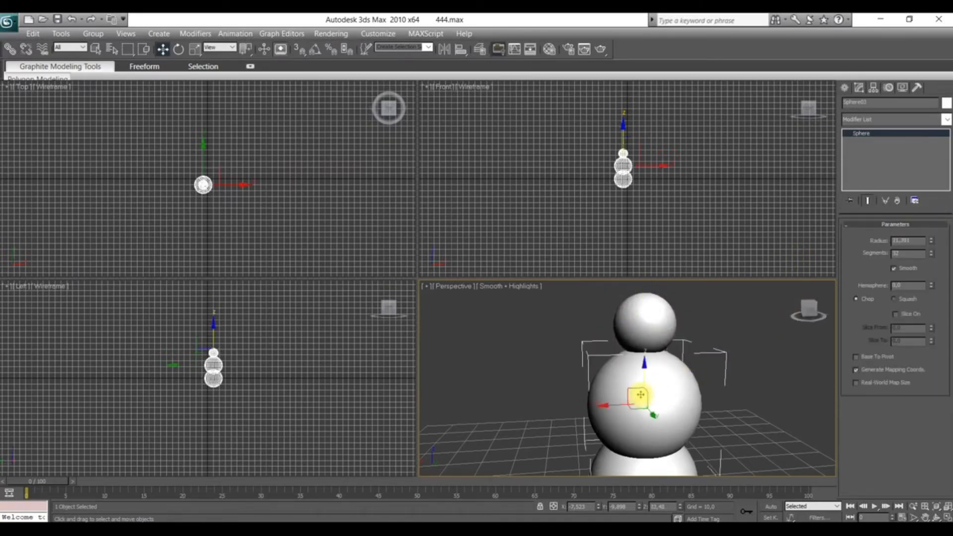
drag(930, 243, 930, 254)
scroll(761, 342, down, 4)
scroll(761, 340, up, 4)
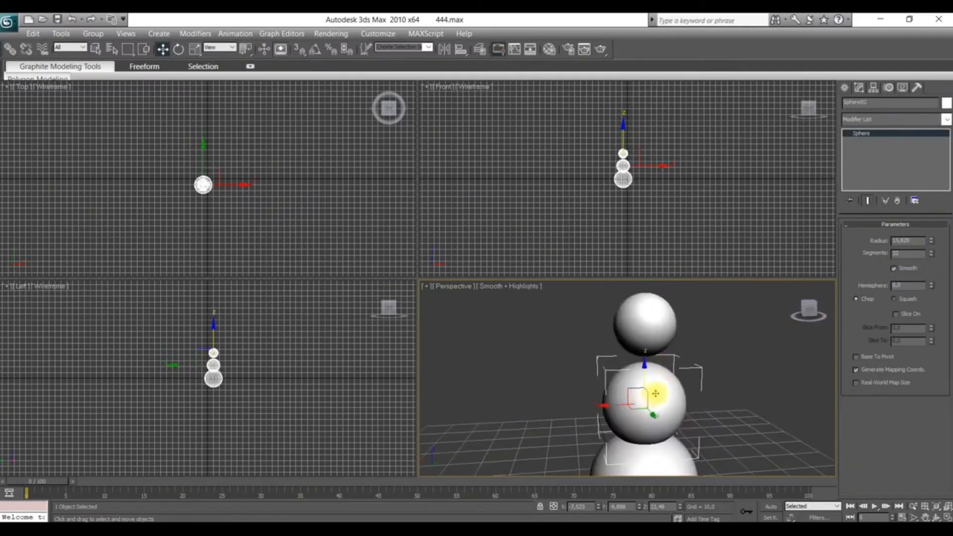
- Lower the head sphere along Z until it rests on the middle sphere
click(650, 319)
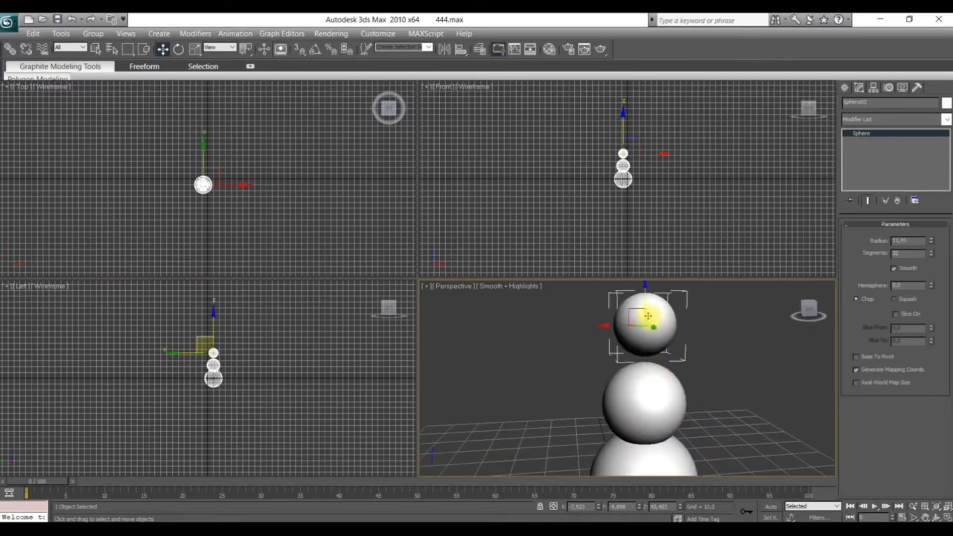
drag(643, 292, 645, 305)
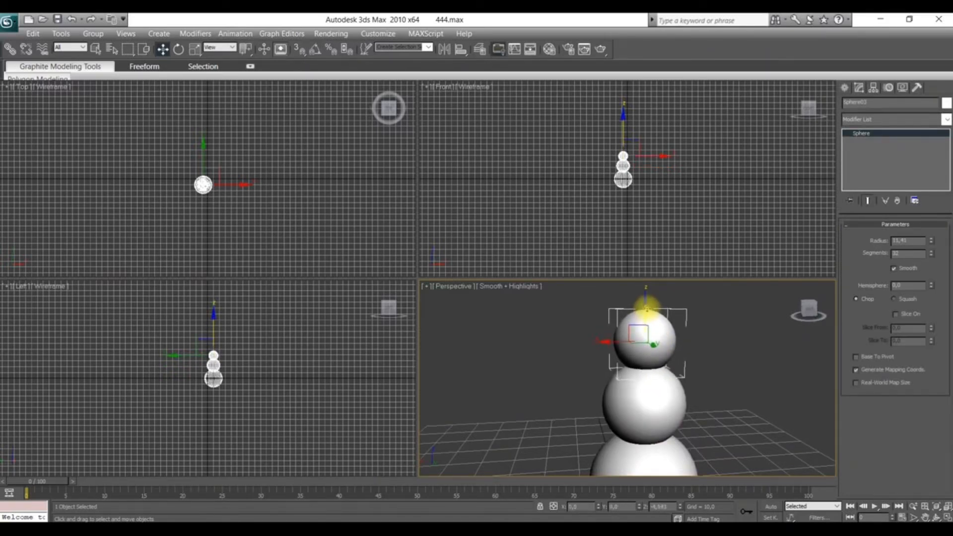
scroll(684, 345, down, 3)
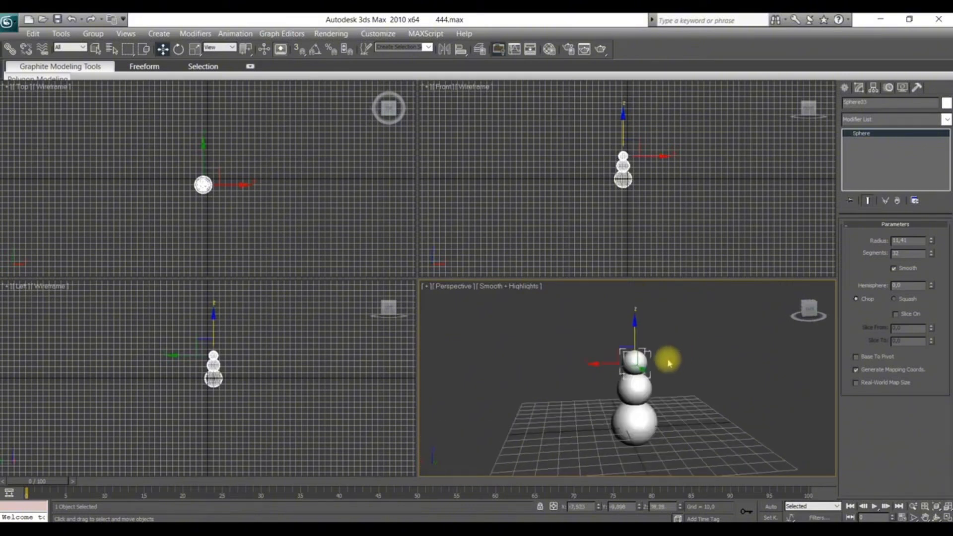
- Clone the middle sphere to its positive X side as a Copy and reduce the copy's radius to about 6.8
scroll(668, 364, up, 3)
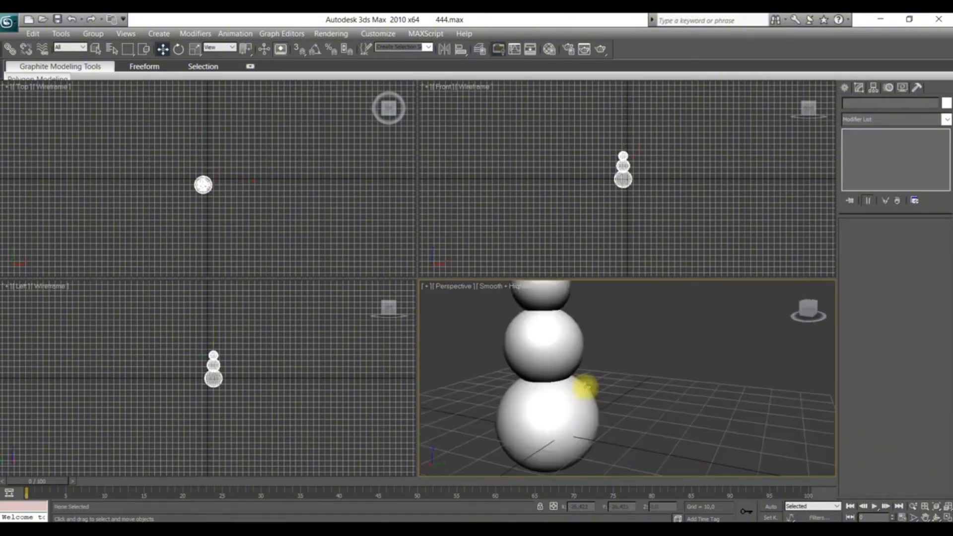
click(536, 339)
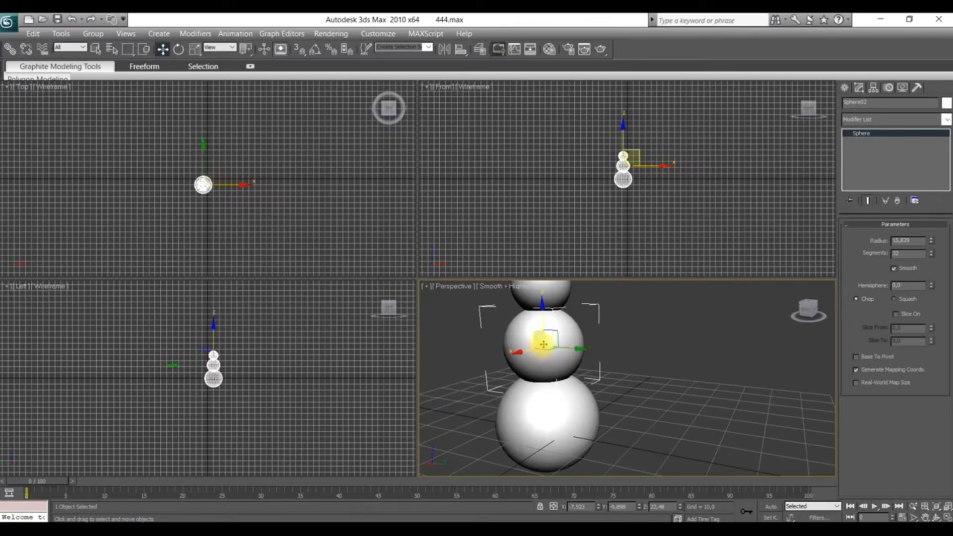
shift+drag(544, 344, 507, 343)
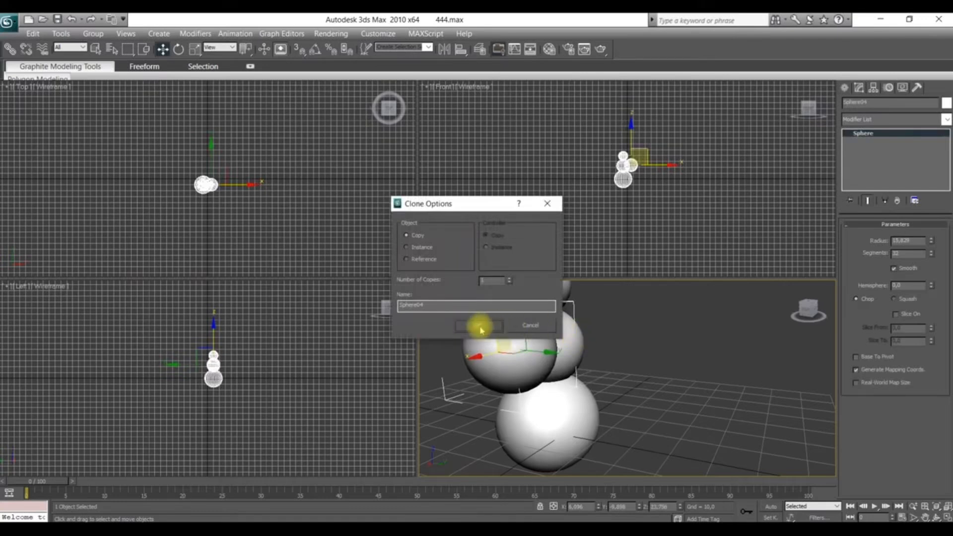
click(478, 324)
drag(931, 243, 931, 243)
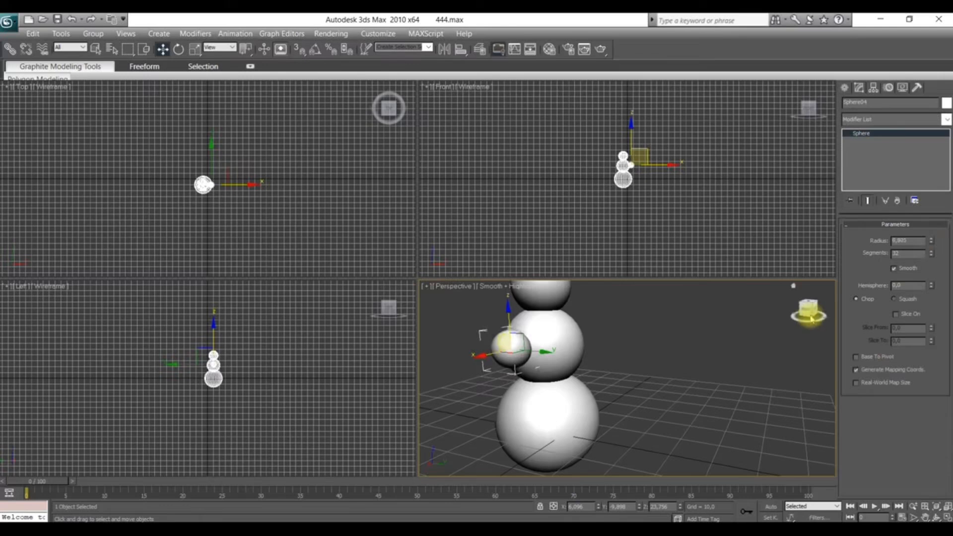
- Raise the small arm sphere to about Z 25.5 and shift it slightly along X toward the middle sphere
drag(808, 309, 782, 312)
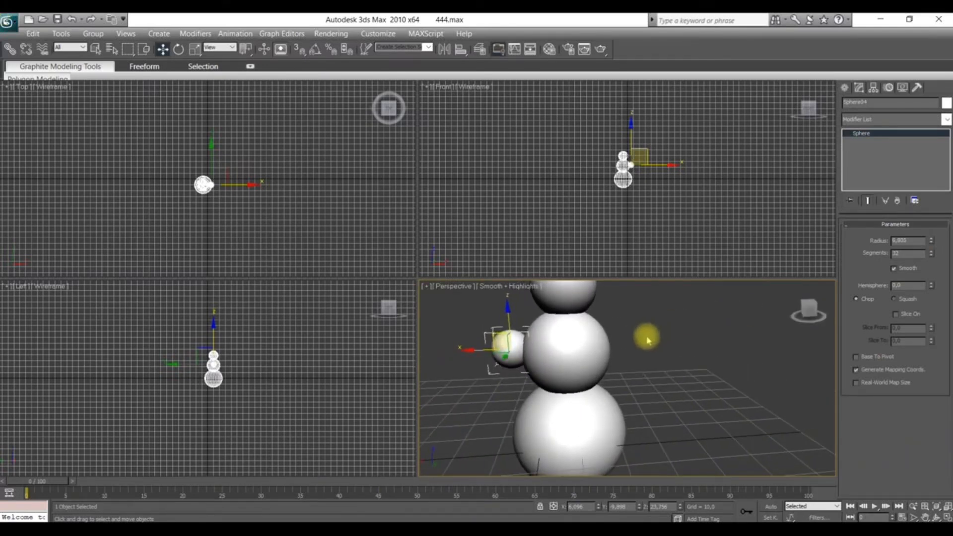
key(Up)
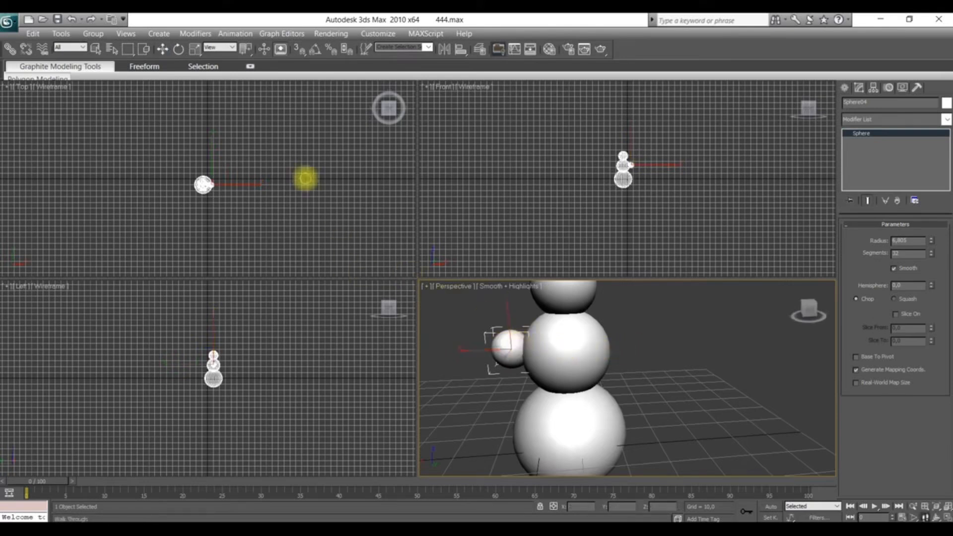
click(163, 49)
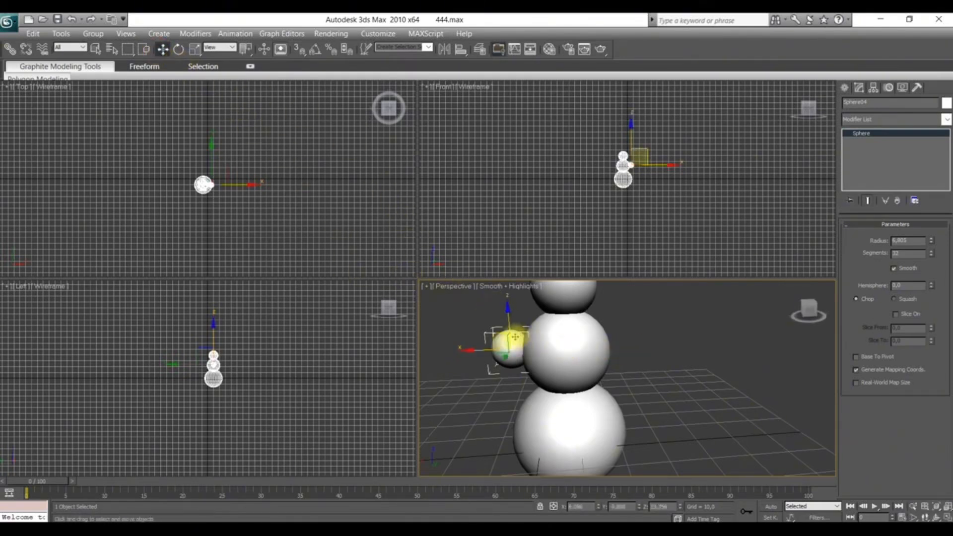
drag(507, 318, 508, 311)
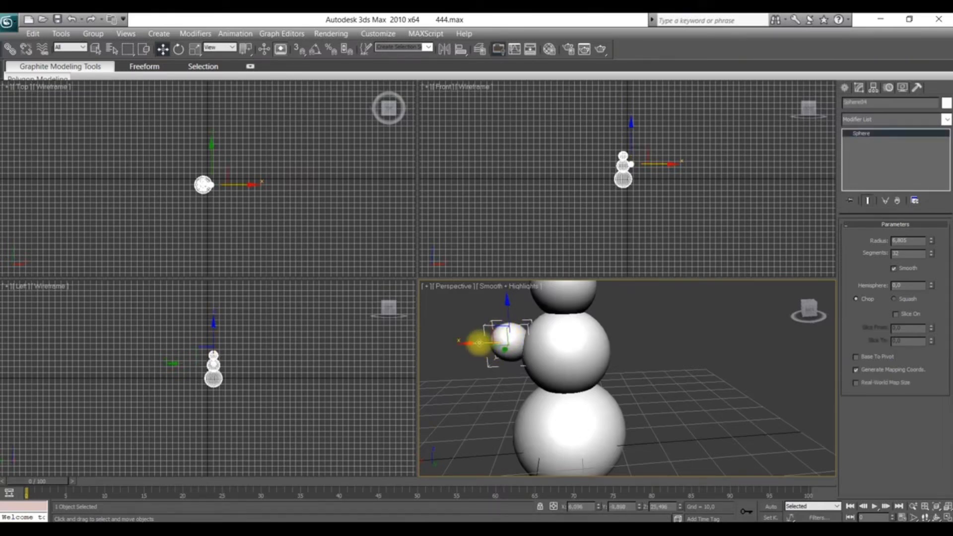
drag(479, 342, 482, 342)
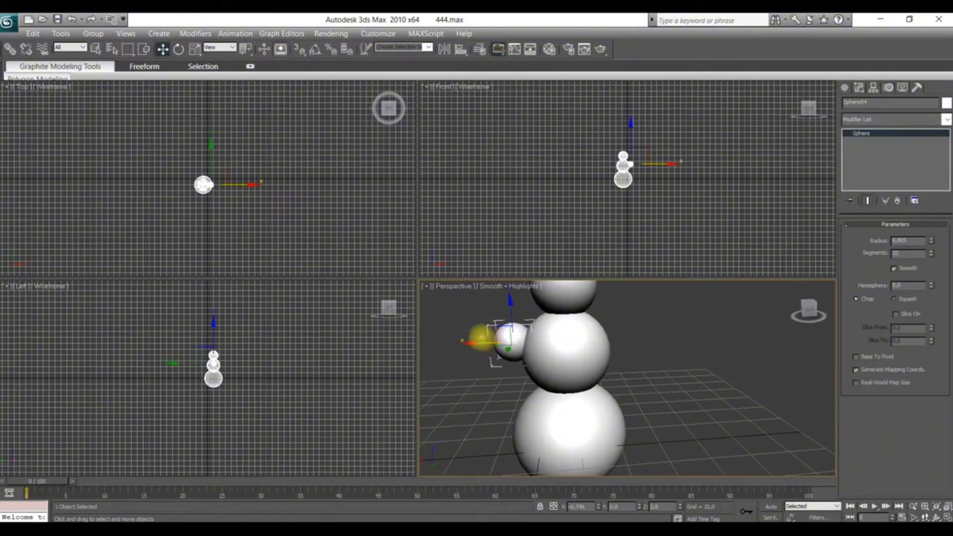
scroll(553, 366, down, 5)
scroll(552, 365, up, 6)
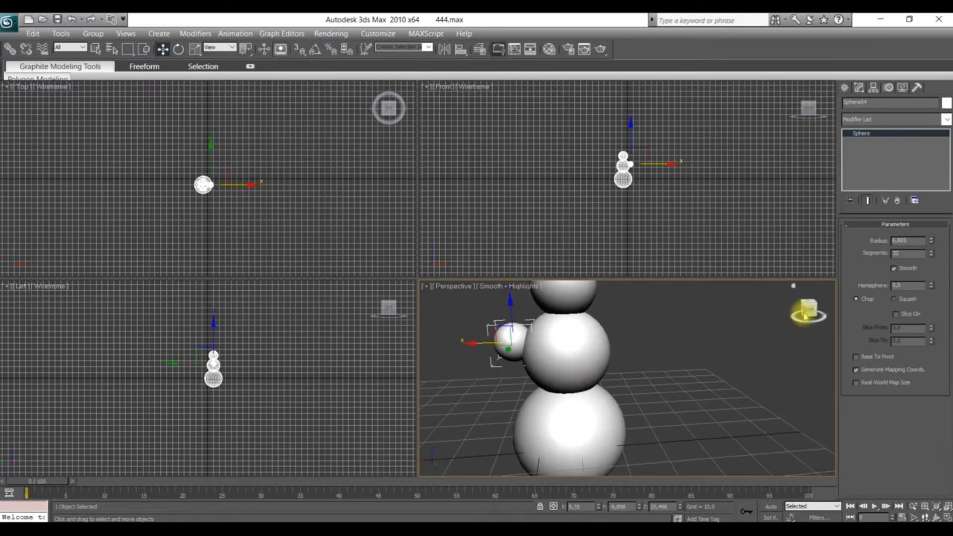
- Clone the small arm sphere along X as one Copy onto the opposite side of the middle sphere
mouse_move(802, 321)
mouse_down()
mouse_move(830, 345)
mouse_move(861, 304)
mouse_move(851, 322)
mouse_move(814, 328)
mouse_move(801, 317)
mouse_up()
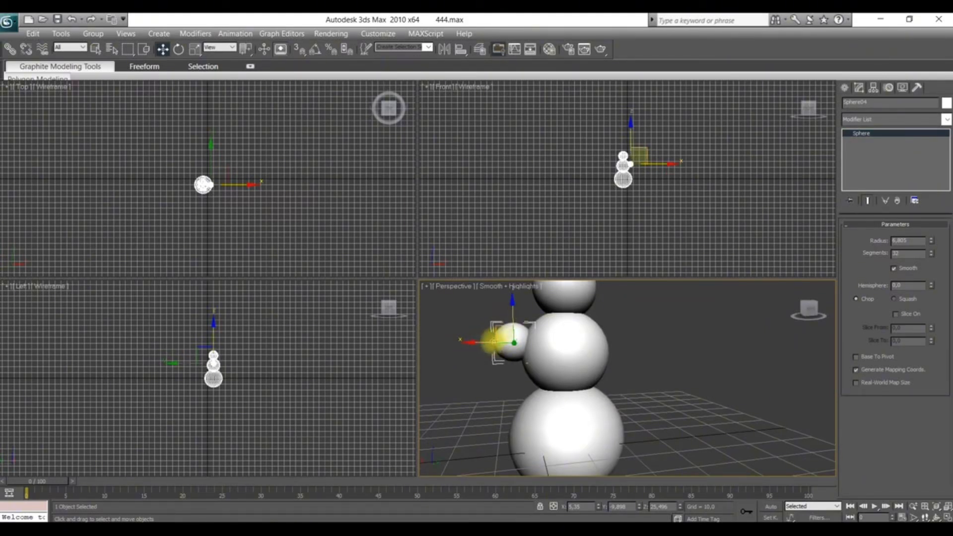
shift+drag(489, 342, 580, 341)
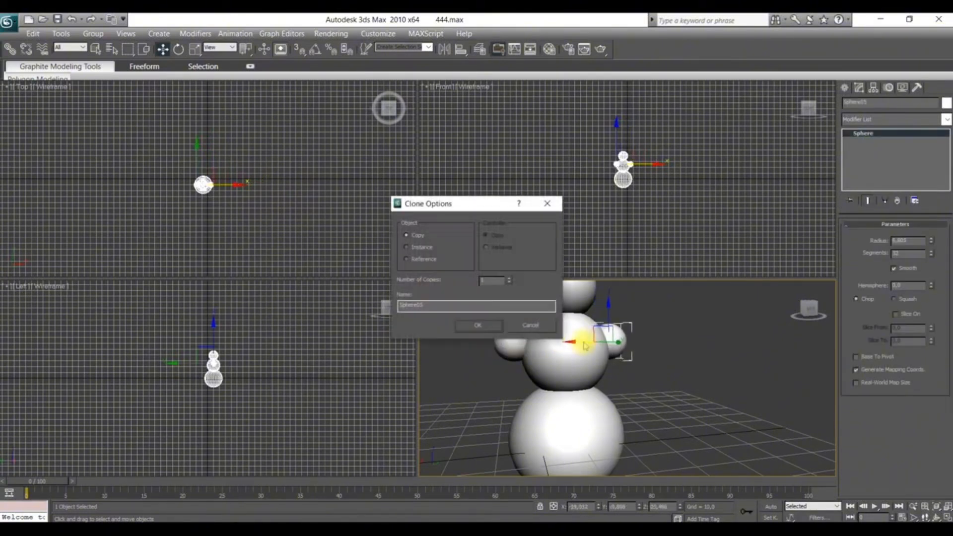
click(472, 323)
- Clone the arm sphere on the positive X side straight up along Z as one Copy, placing it beside the head
mouse_move(804, 314)
mouse_down()
mouse_move(784, 328)
mouse_move(805, 317)
mouse_up()
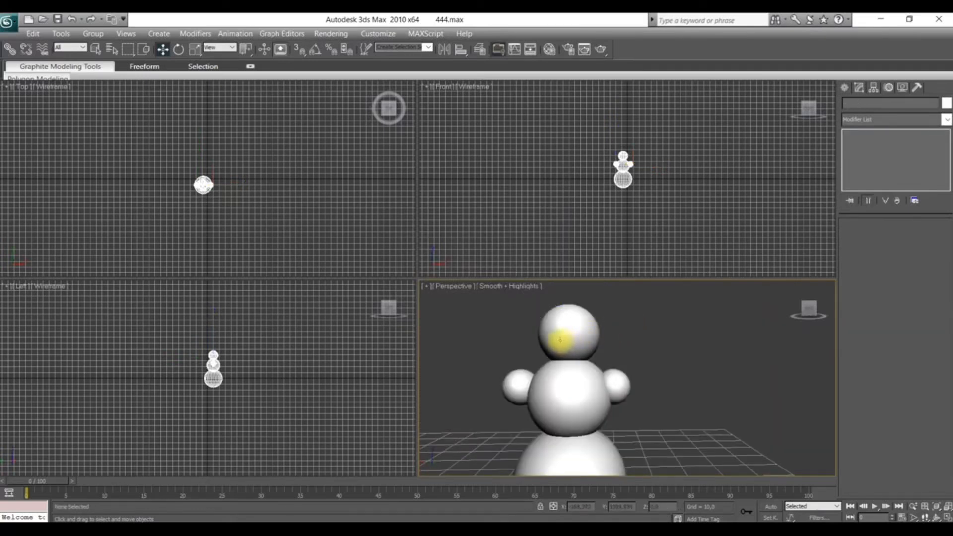
click(560, 328)
click(518, 386)
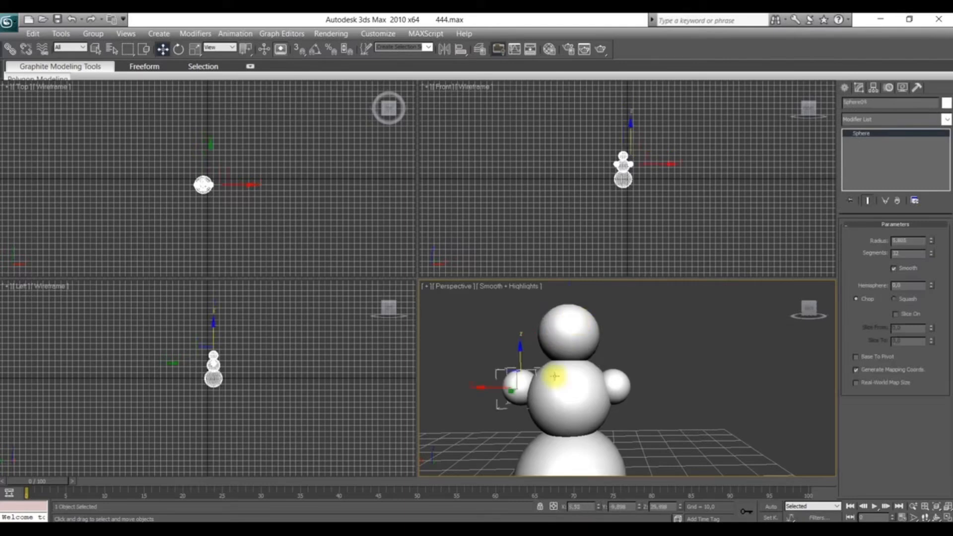
click(664, 366)
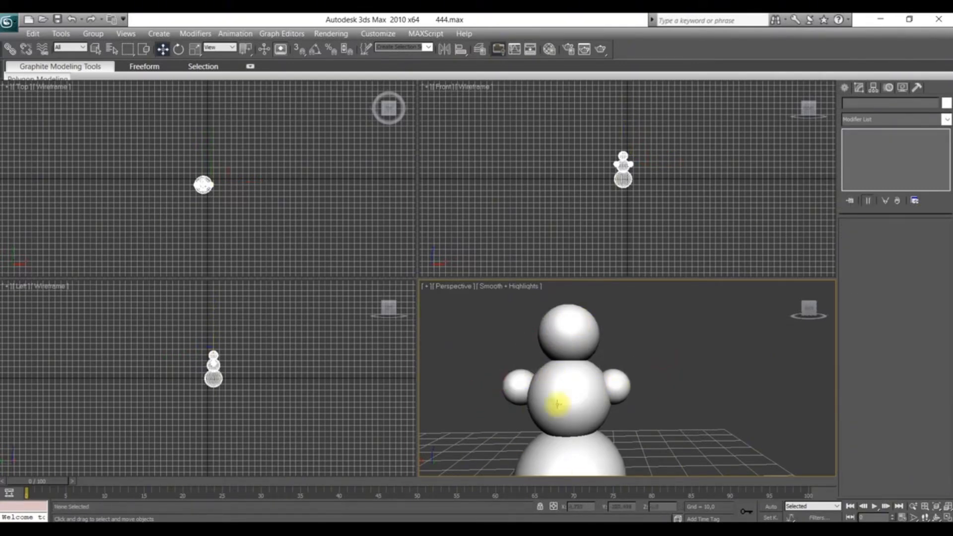
click(519, 390)
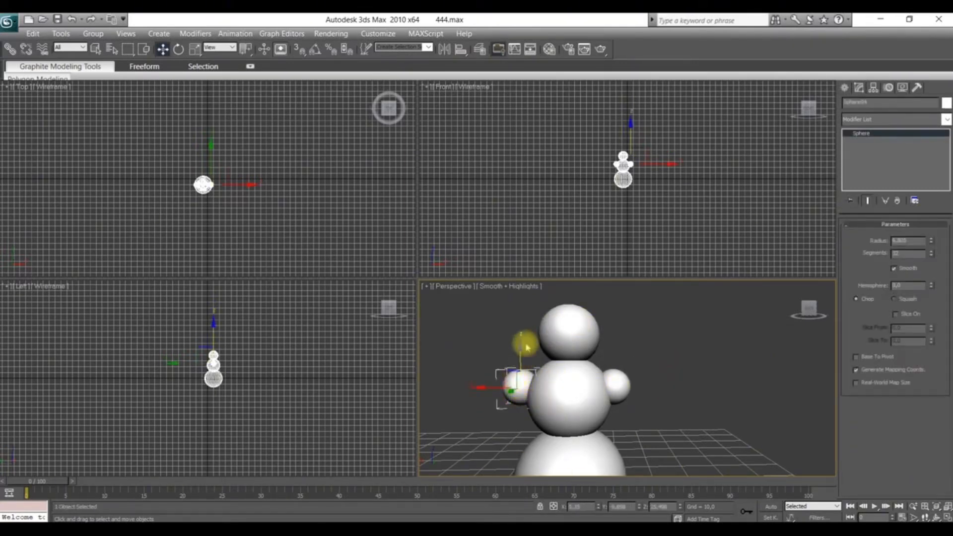
shift+drag(516, 351, 518, 310)
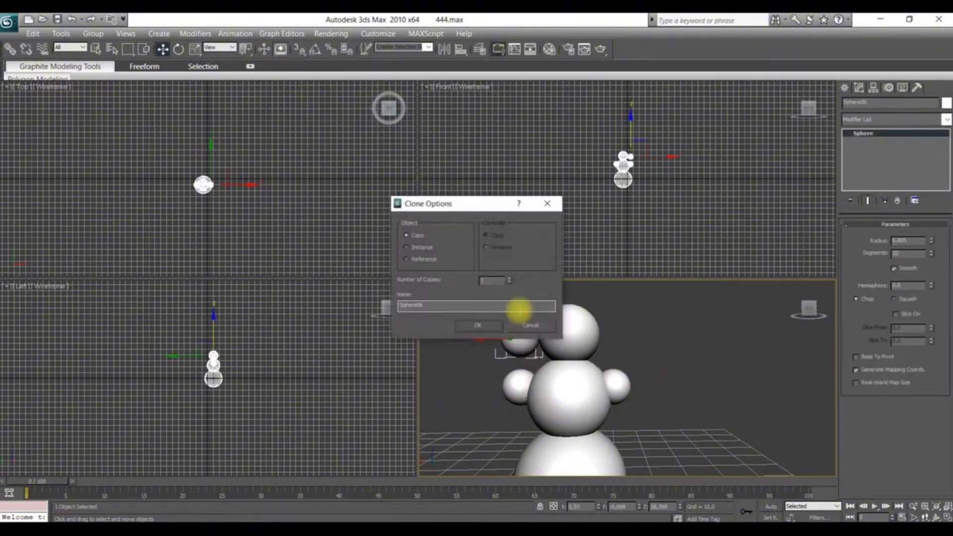
click(482, 325)
- Scale the copied sphere beside the head down uniformly to about 39 percent to form an eye
click(195, 50)
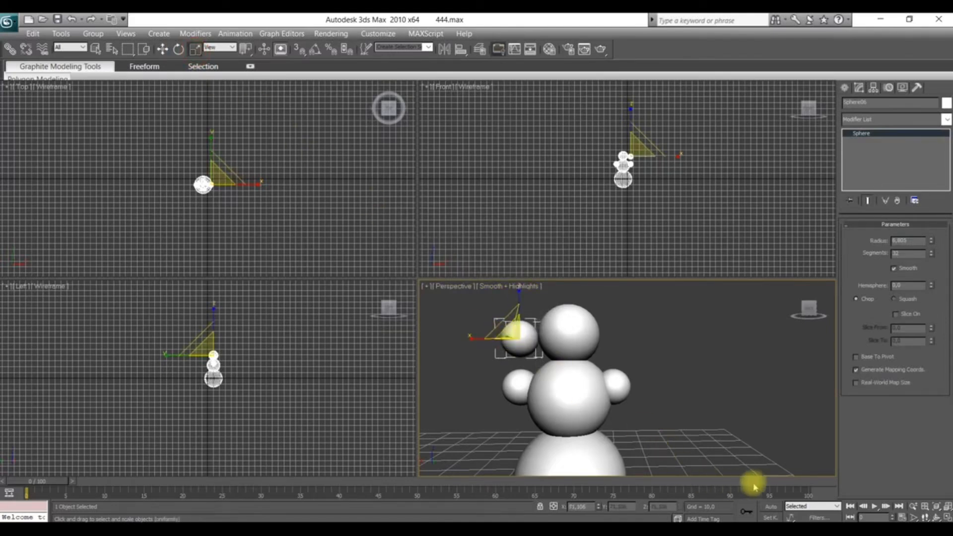
click(804, 316)
drag(805, 318, 805, 340)
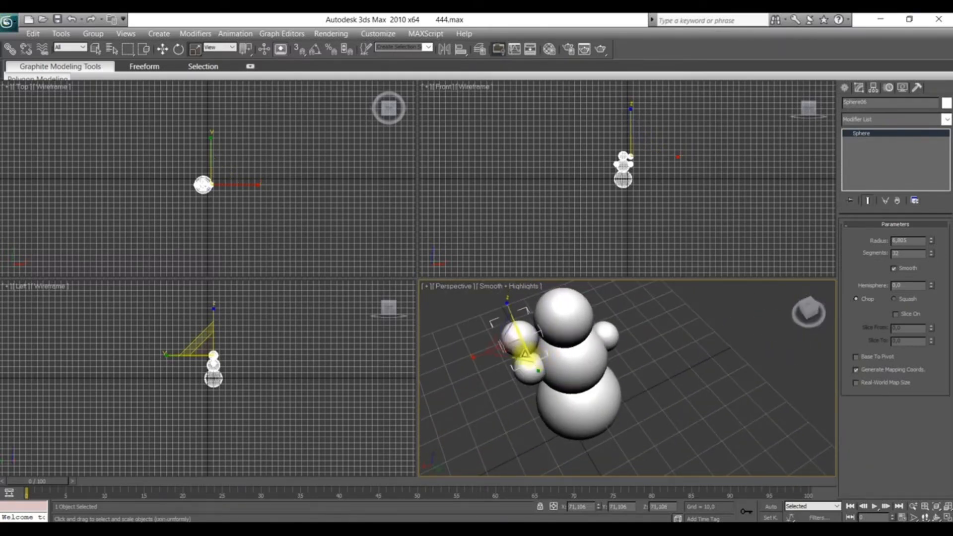
drag(515, 345, 472, 346)
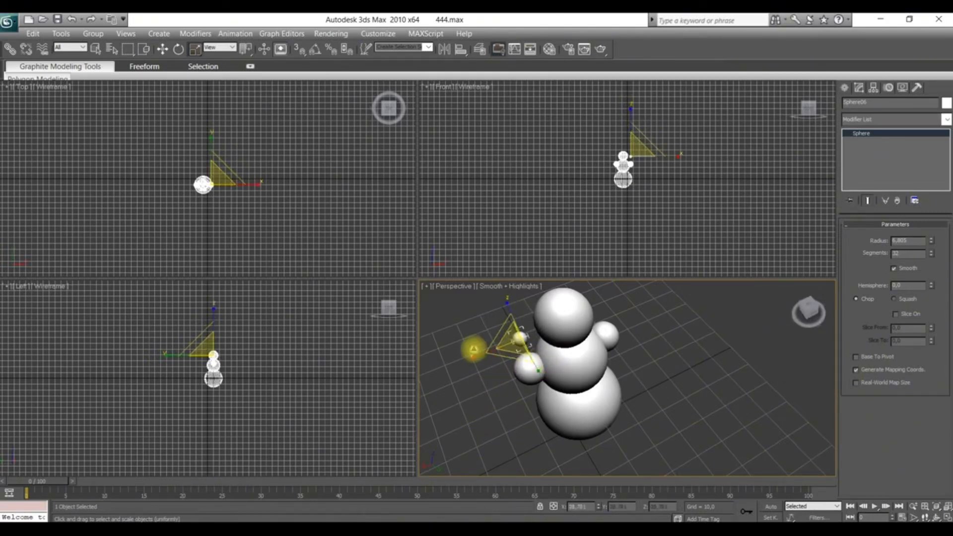
- Move the small eye sphere across the head along X and onto the face at about Y -5.3, Z 40.7
click(163, 50)
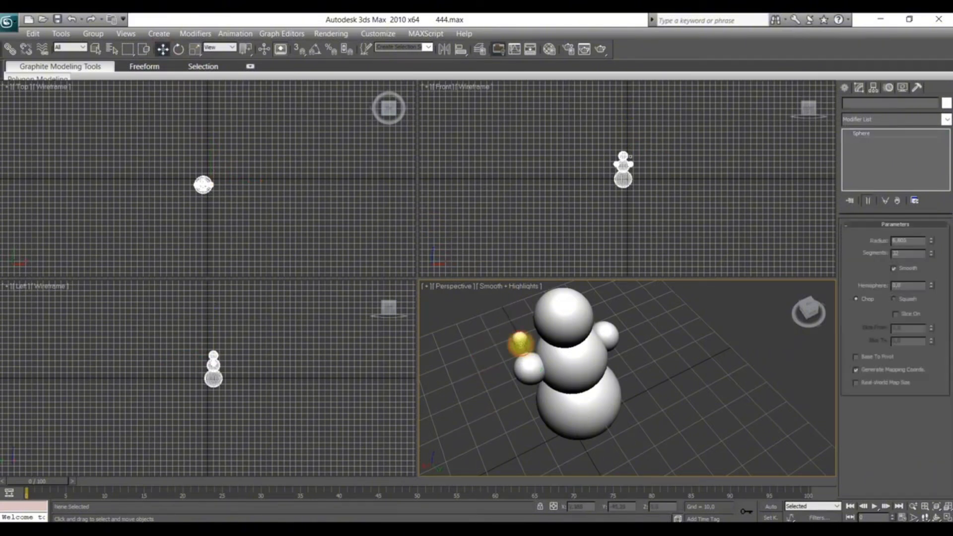
drag(487, 348, 557, 325)
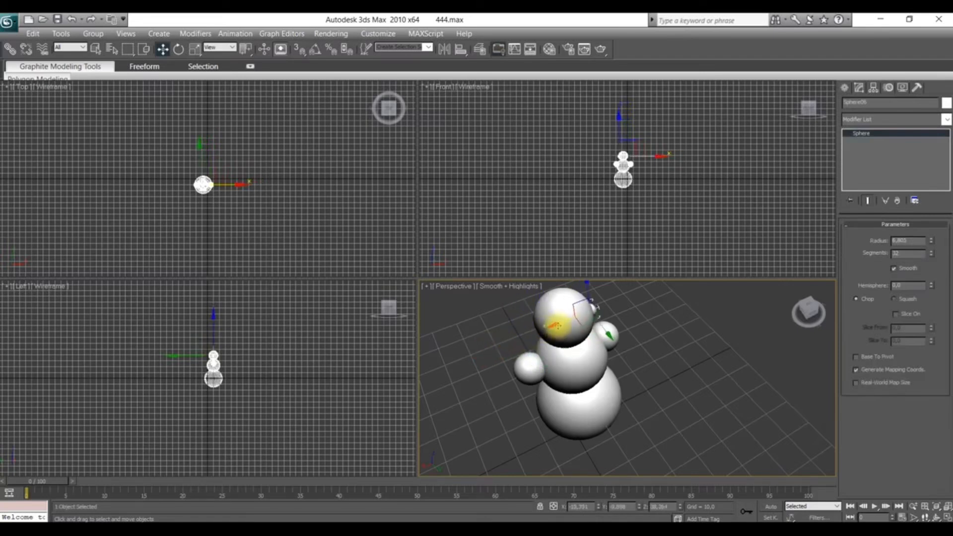
scroll(635, 348, down, 3)
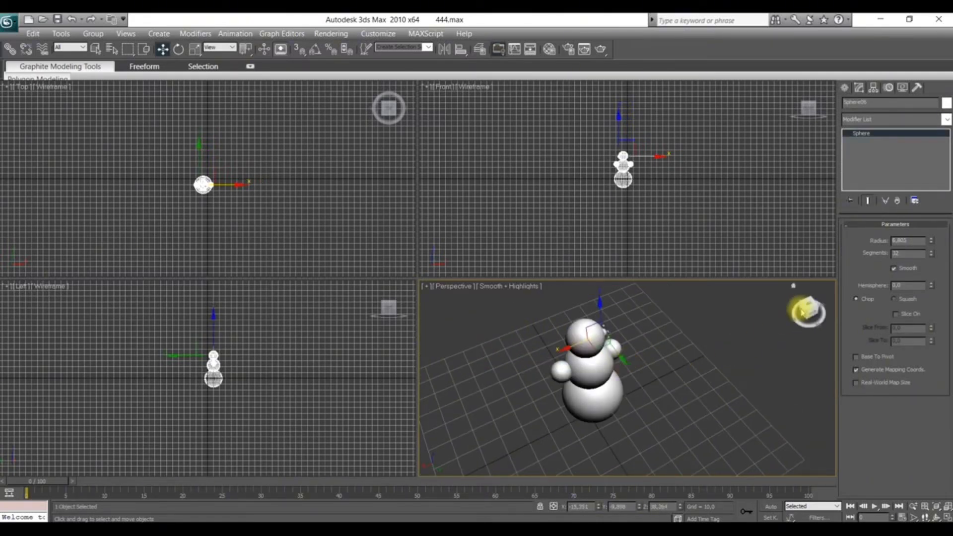
drag(808, 313, 755, 326)
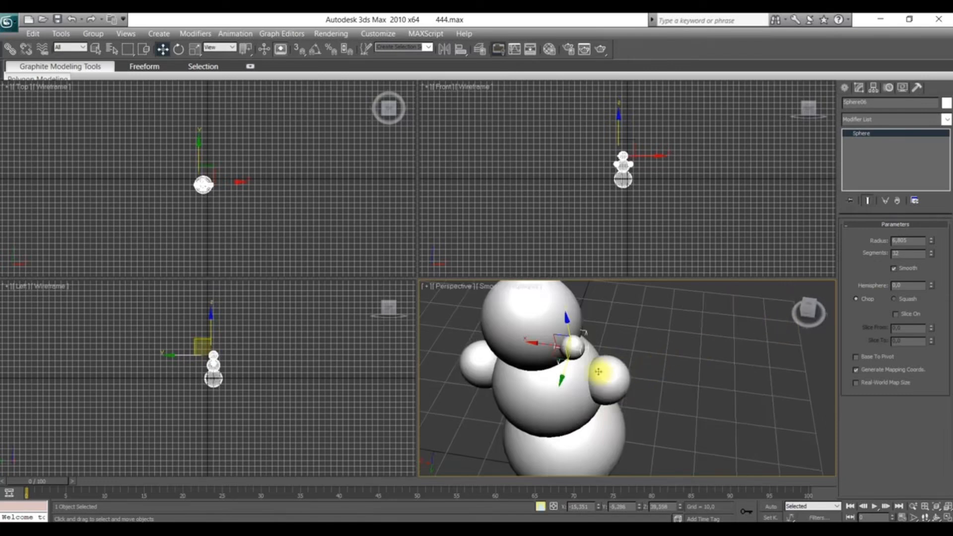
mouse_move(811, 321)
mouse_down()
mouse_move(789, 331)
mouse_move(760, 307)
mouse_move(813, 314)
mouse_up()
drag(576, 309, 586, 322)
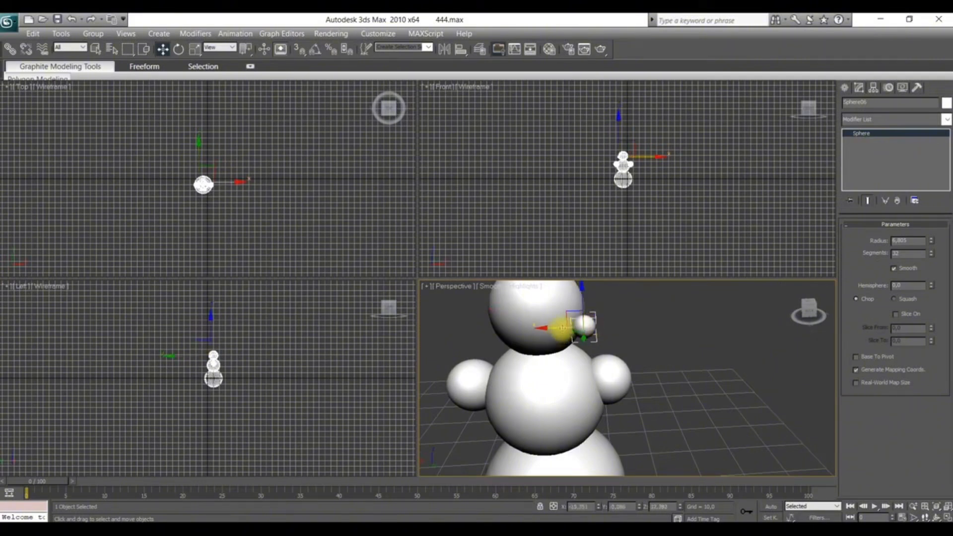
drag(569, 291, 561, 278)
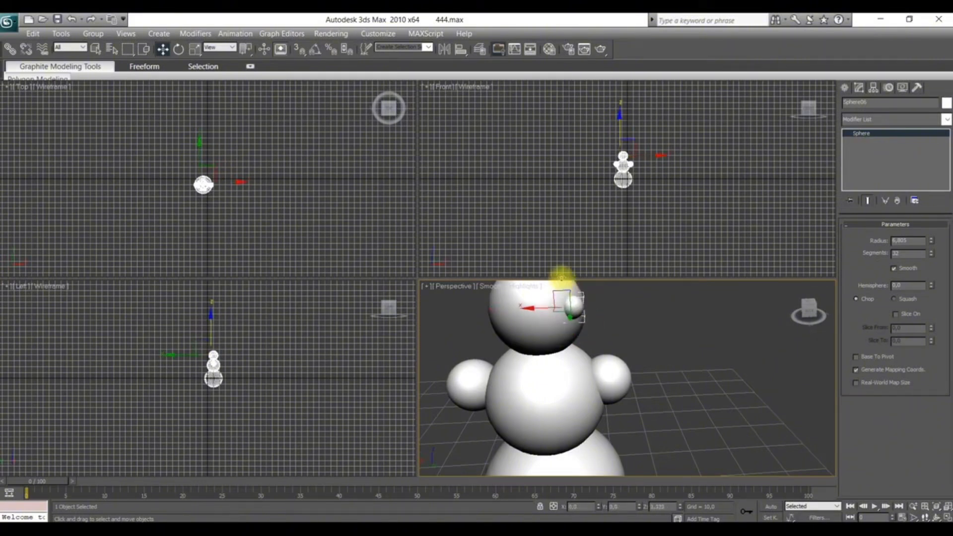
- Set the eye sphere's radius to 5
text(5)
key(Return)
click(518, 309)
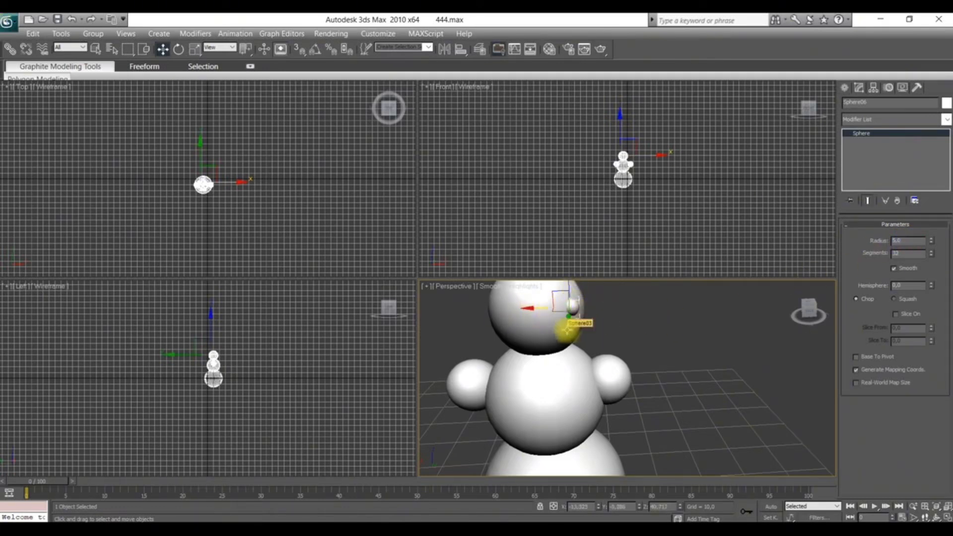
- Raise the eye sphere on the head and shift it slightly along X to about X -12.8, Z 42.7
middle_drag(567, 329, 558, 355)
drag(545, 310, 551, 297)
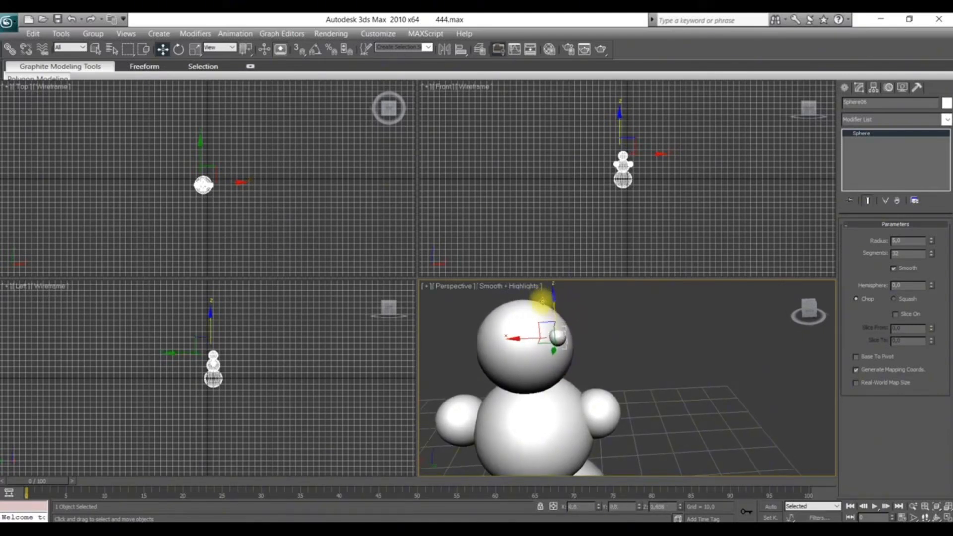
click(804, 331)
mouse_move(814, 307)
mouse_down()
mouse_move(812, 334)
mouse_move(775, 309)
mouse_move(834, 304)
mouse_move(793, 313)
mouse_move(808, 316)
mouse_up()
click(567, 330)
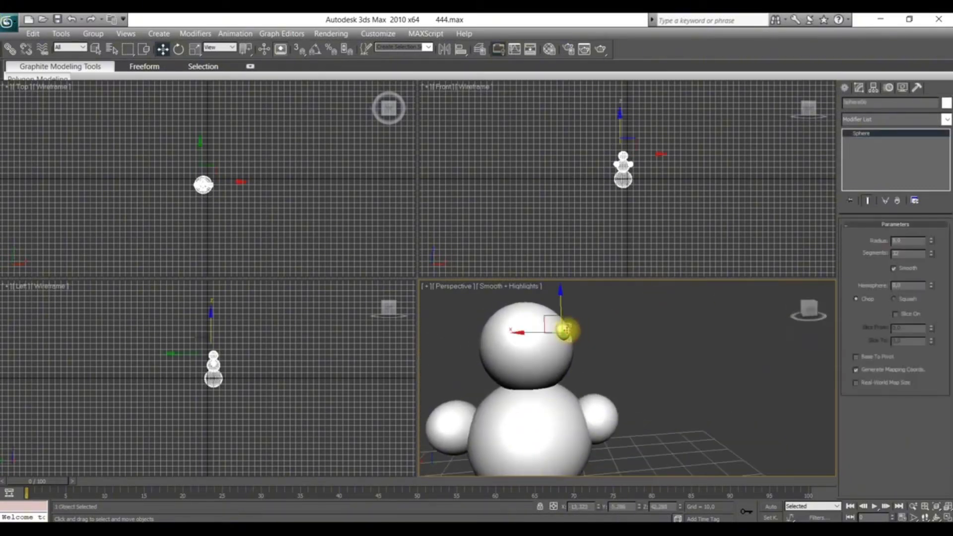
drag(561, 328, 532, 331)
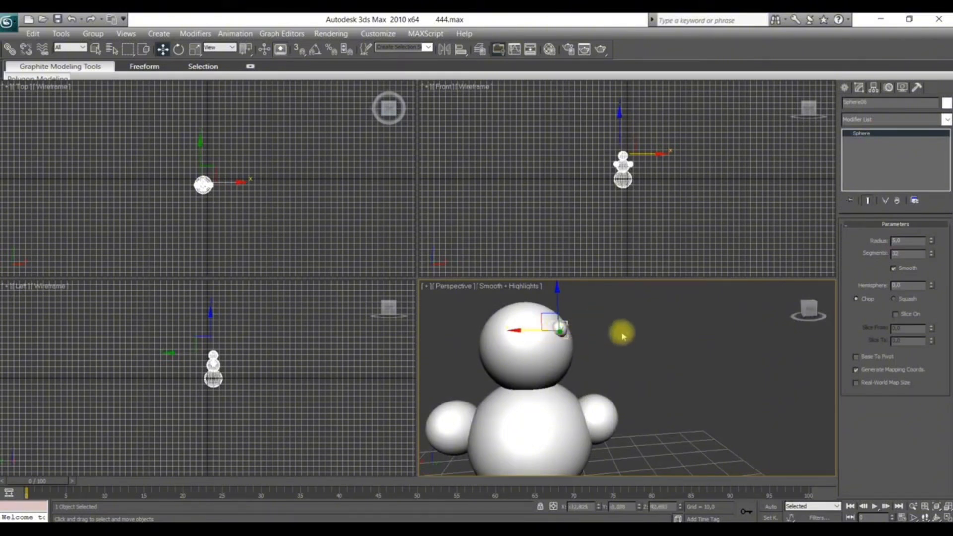
- Change the eye sphere's object color to black
drag(819, 313, 818, 314)
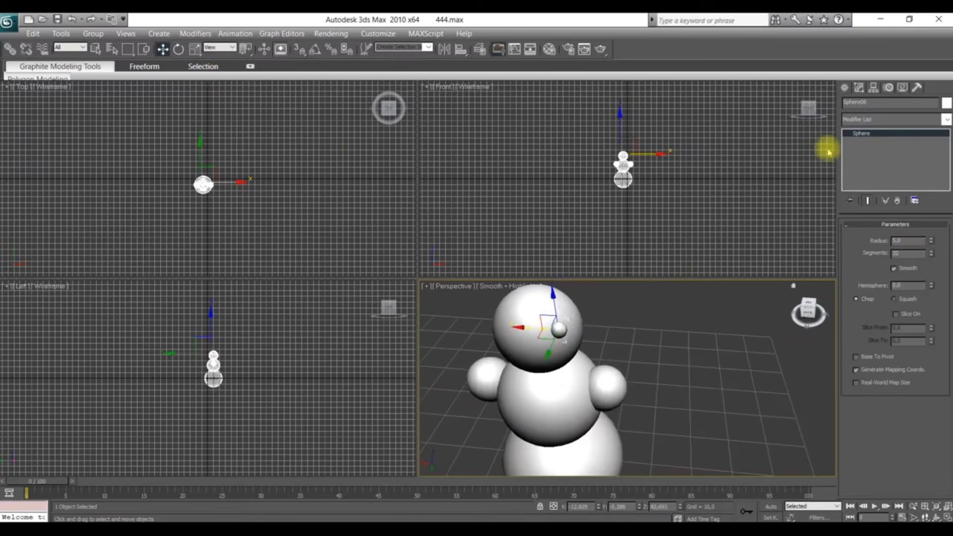
click(845, 87)
click(940, 241)
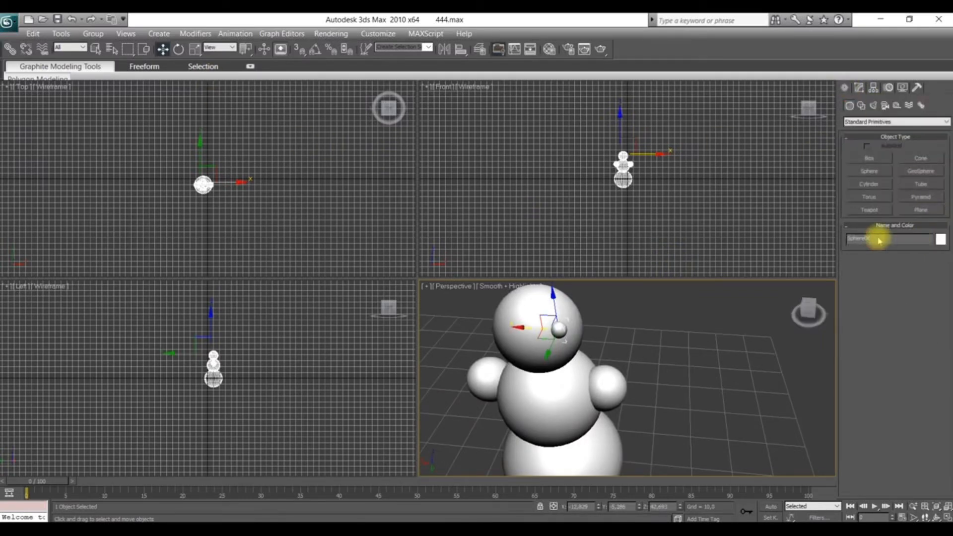
click(578, 299)
click(560, 336)
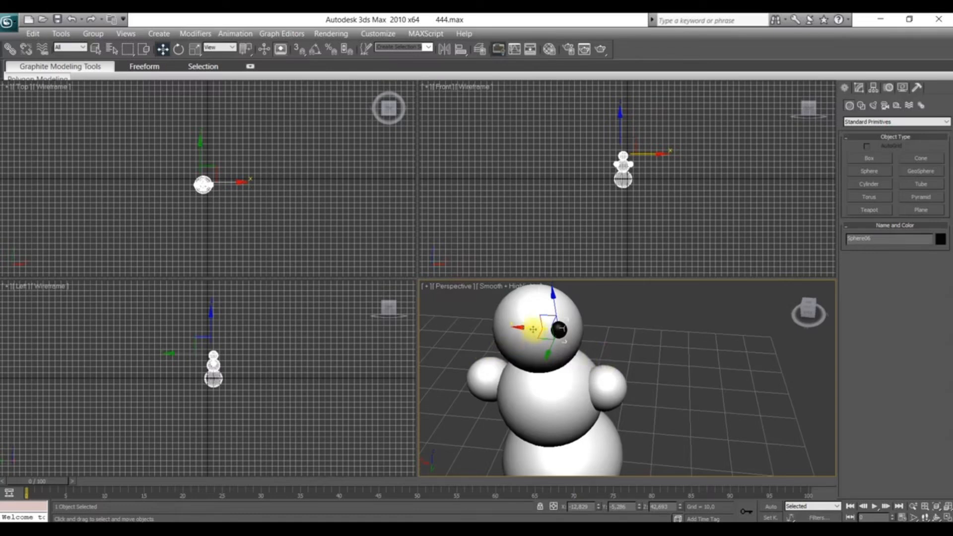
- Clone the black eye along X onto the other side of the face to about X -2.5
shift+drag(536, 329, 471, 322)
click(490, 327)
alt+middle_drag(606, 389, 602, 383)
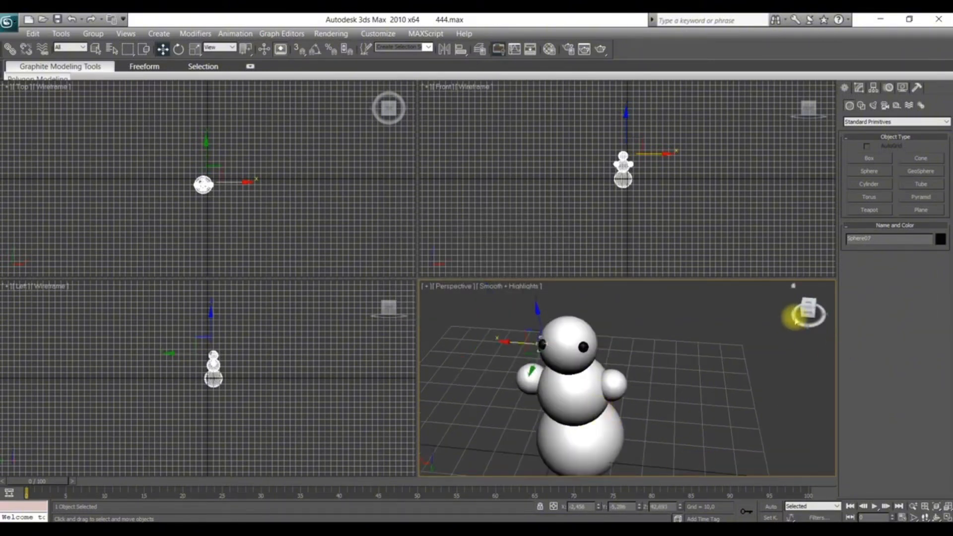
- Lower both eyes to a matching height, bring the second eye inward along X, and seat it against the head along Y
drag(801, 326, 806, 321)
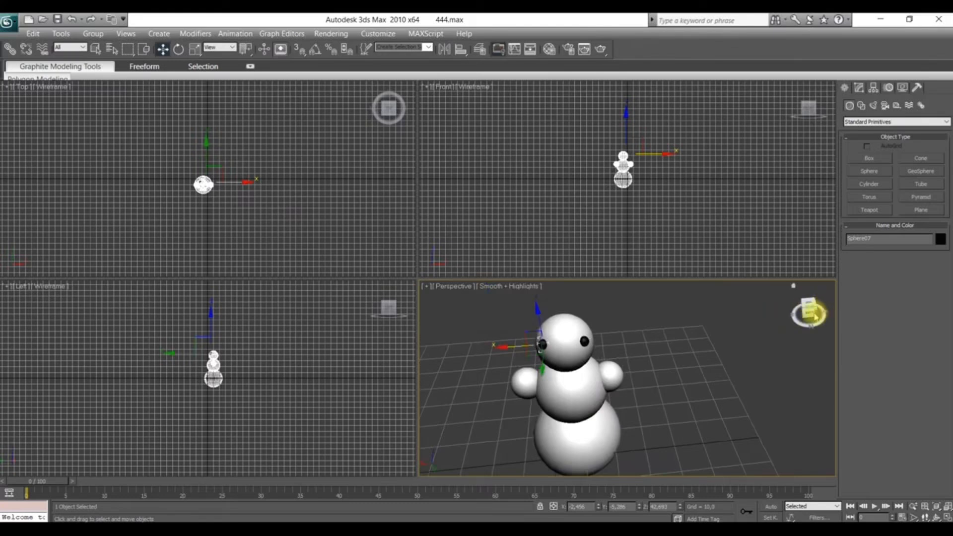
click(813, 315)
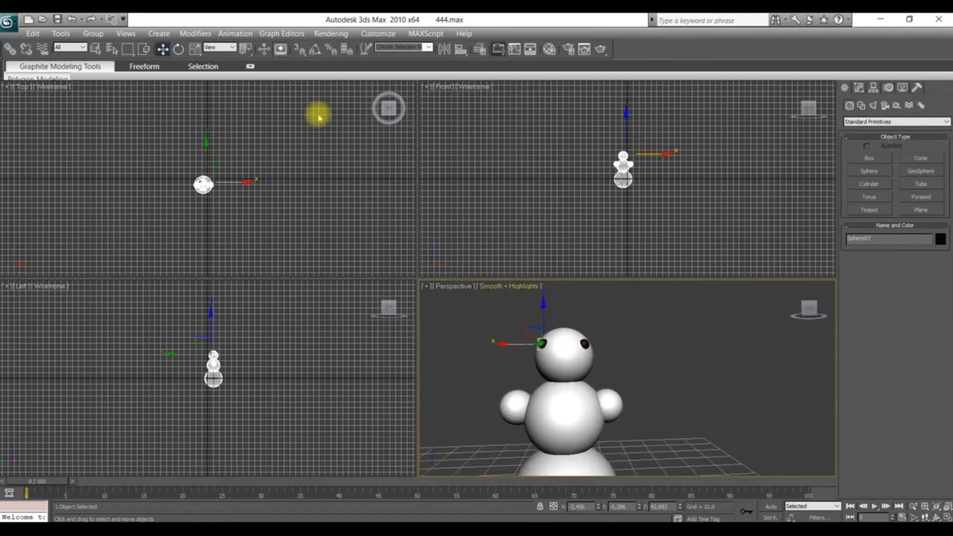
drag(545, 342, 538, 348)
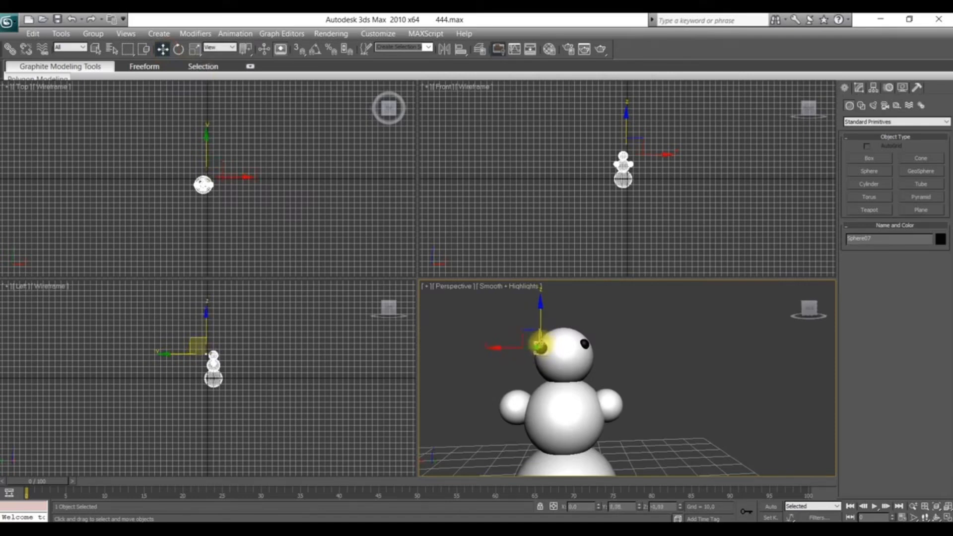
click(584, 343)
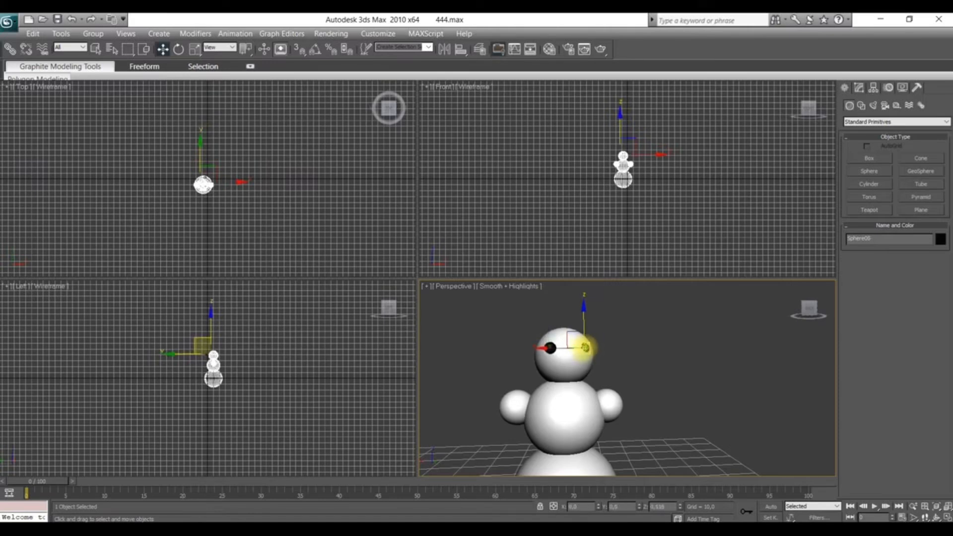
drag(815, 315, 769, 332)
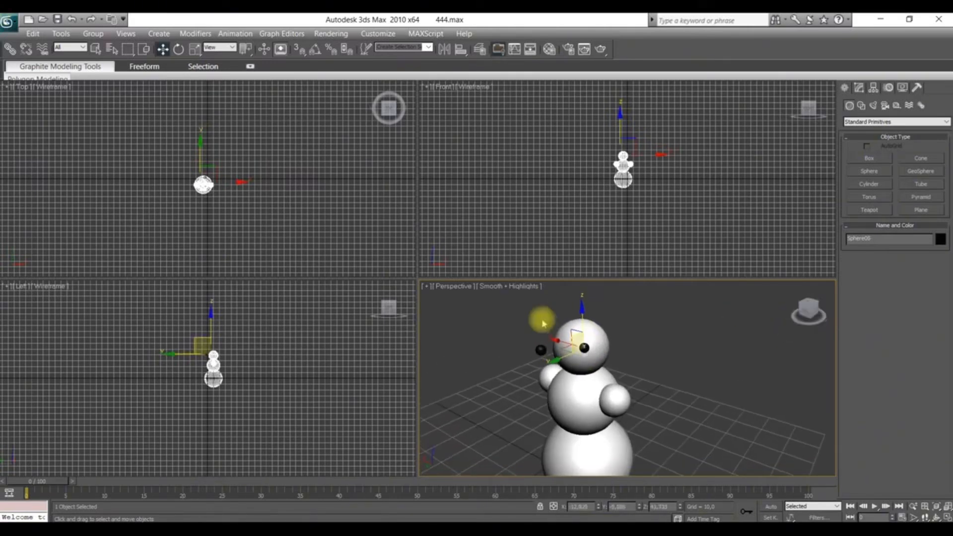
click(539, 349)
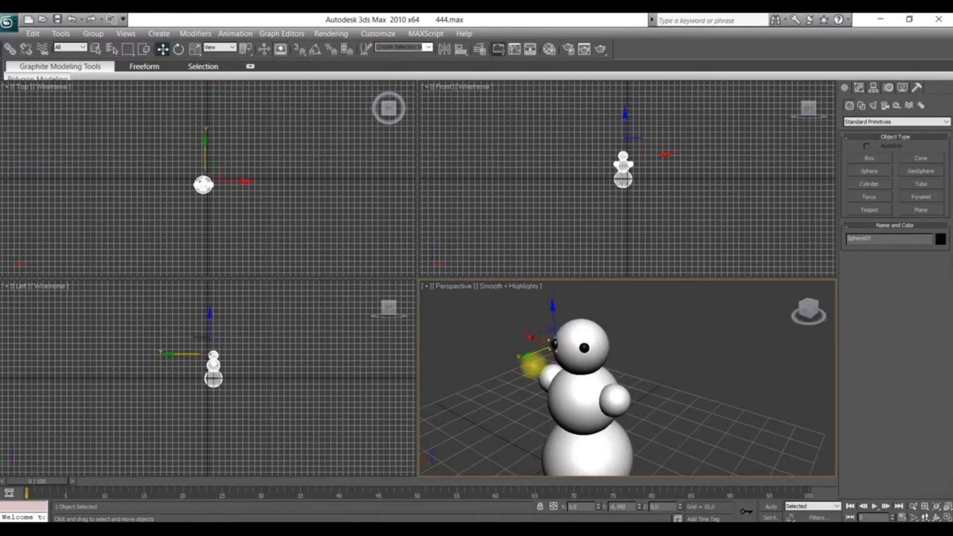
- Shift the first eye in the YZ plane to about Y -4.8, Z 41.4
click(586, 345)
click(808, 311)
mouse_move(804, 315)
mouse_down()
mouse_move(812, 310)
mouse_move(808, 323)
mouse_up()
click(664, 332)
click(586, 348)
drag(581, 340, 579, 342)
drag(810, 311, 807, 316)
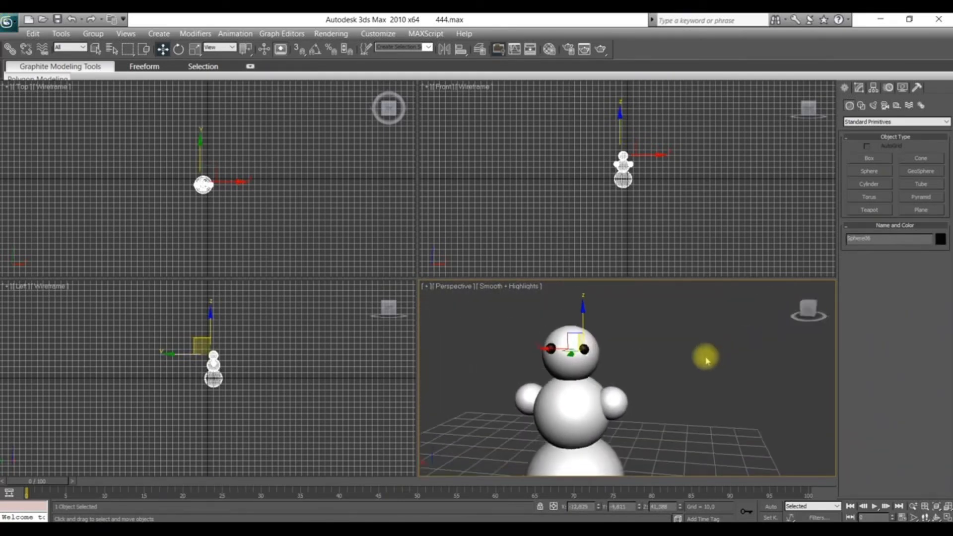
- Bring the first eye farther out of the head to about Y -3.6
click(683, 369)
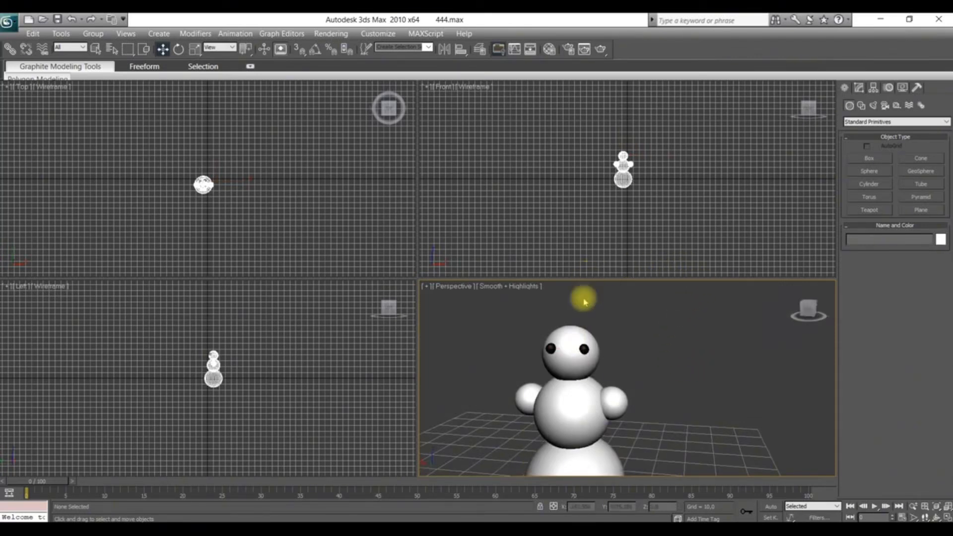
click(583, 348)
drag(578, 344, 576, 345)
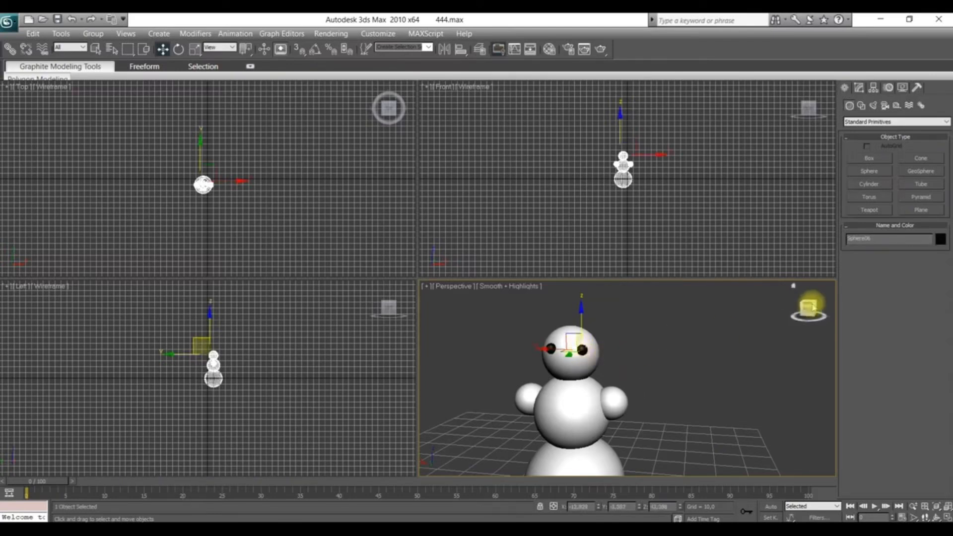
drag(815, 312, 800, 326)
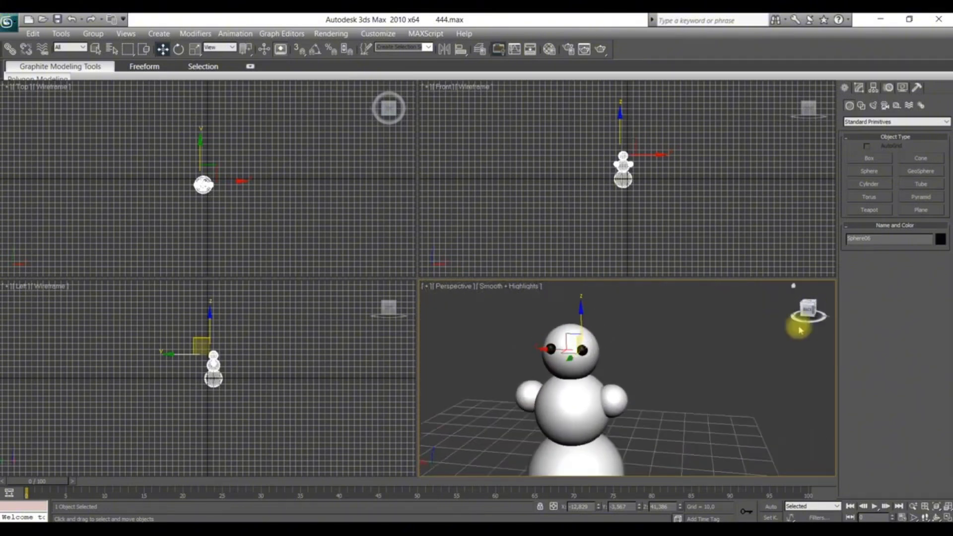
- Create a cone beside the snowman with a base radius of about 12.1, top radius about 1 and height about 15.1
click(918, 160)
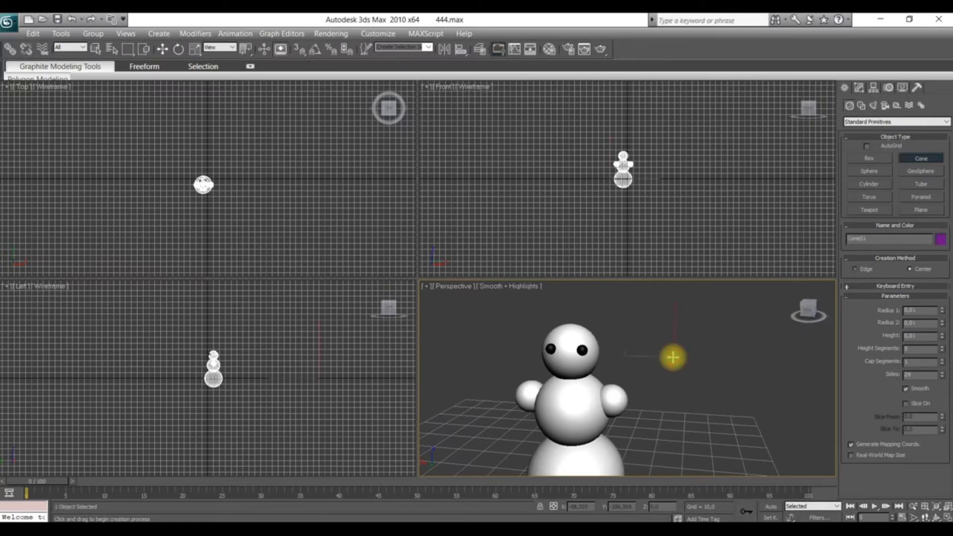
drag(672, 357, 672, 360)
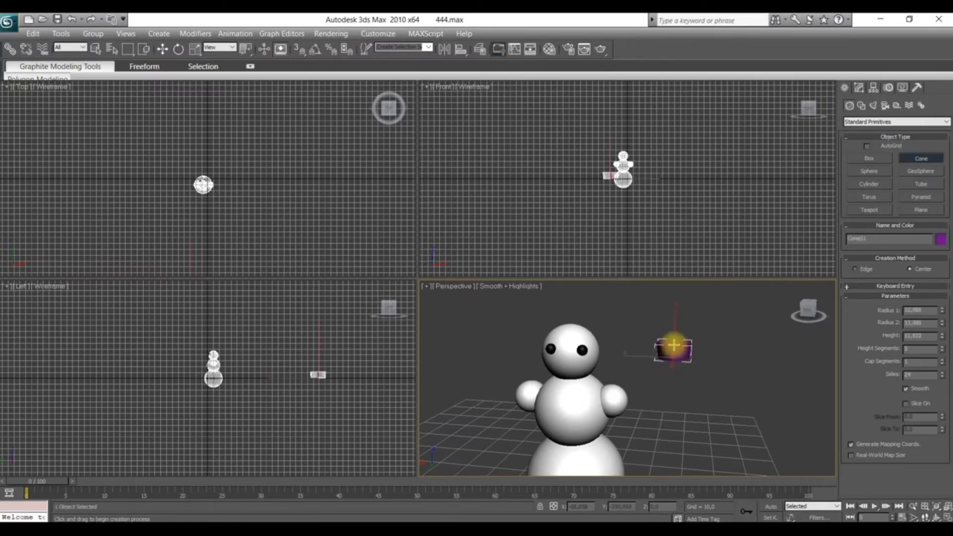
click(675, 341)
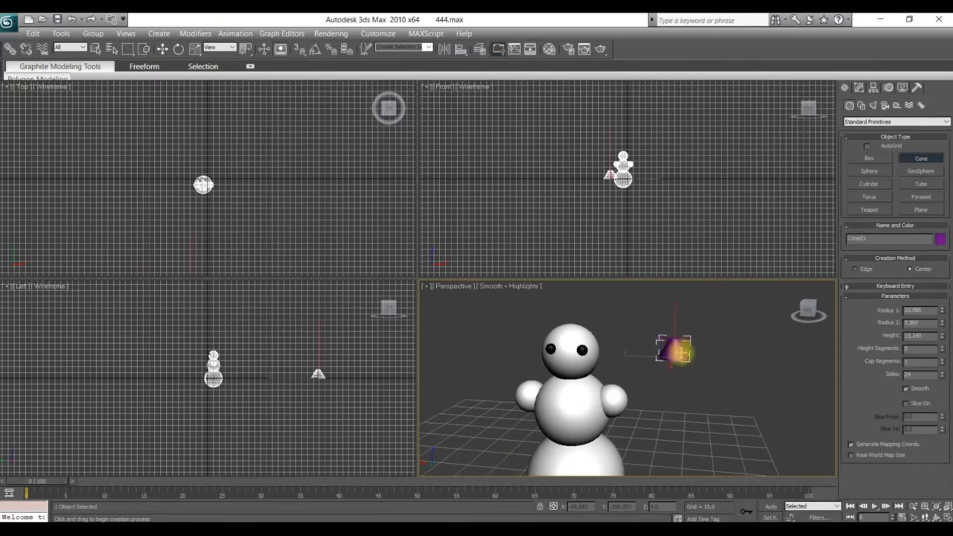
click(685, 356)
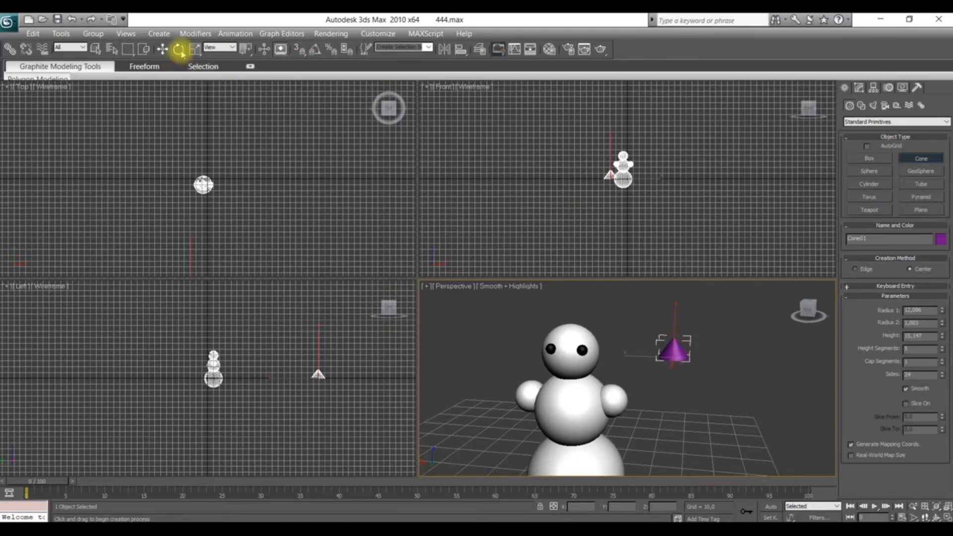
- Reduce the cone's base radius (Radius 1) to about 6.3
click(162, 49)
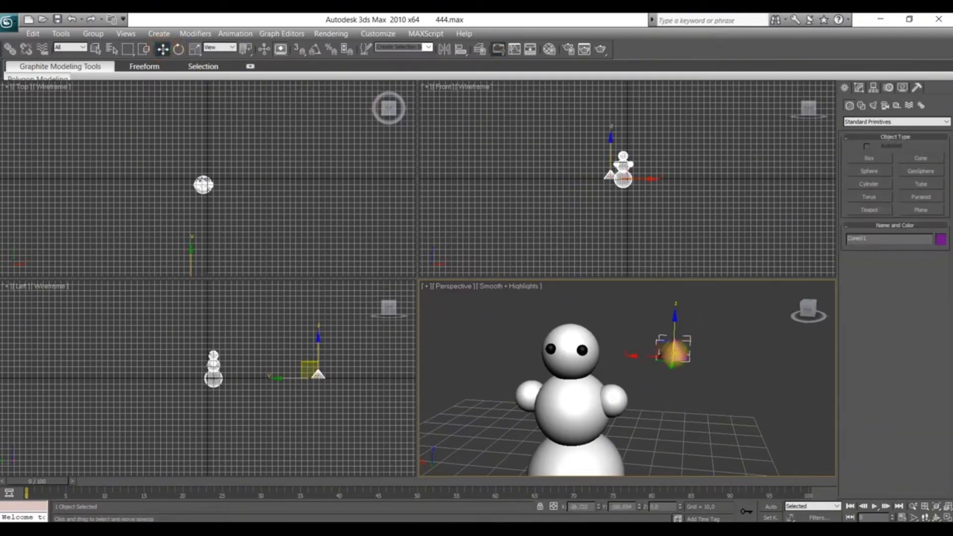
click(858, 88)
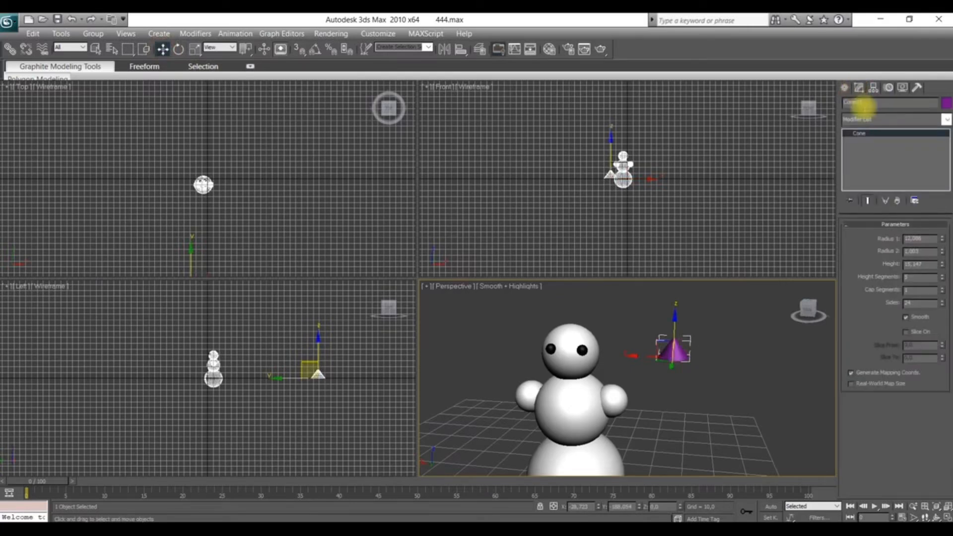
drag(935, 242, 833, 273)
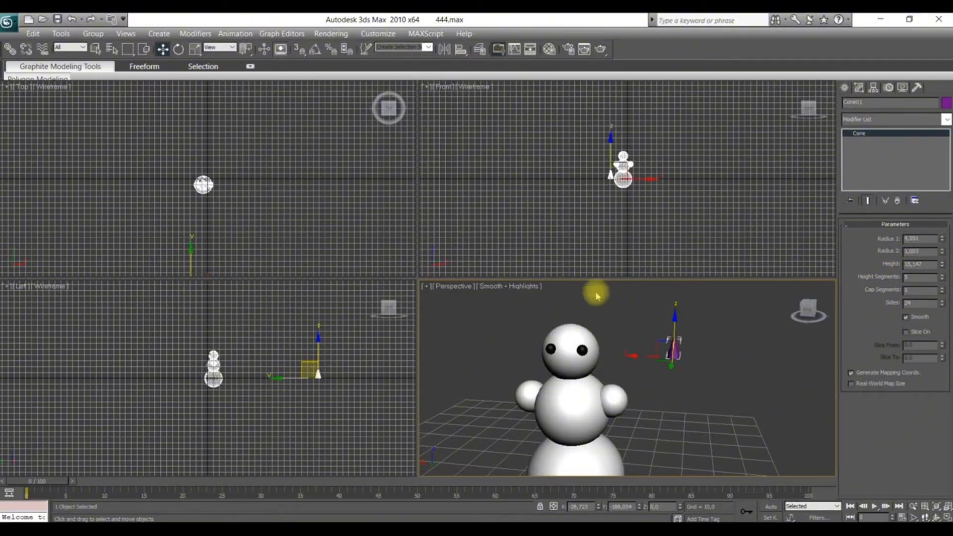
click(177, 49)
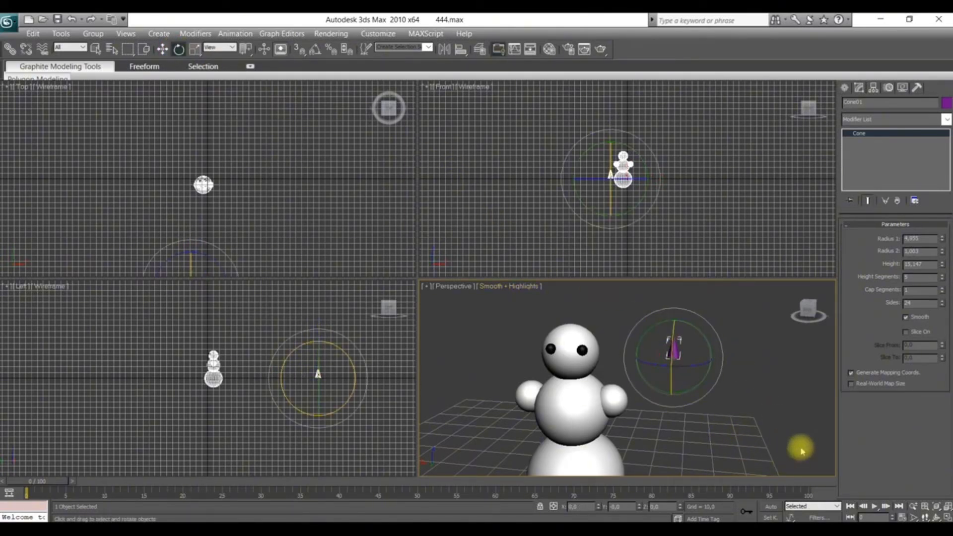
key(w)
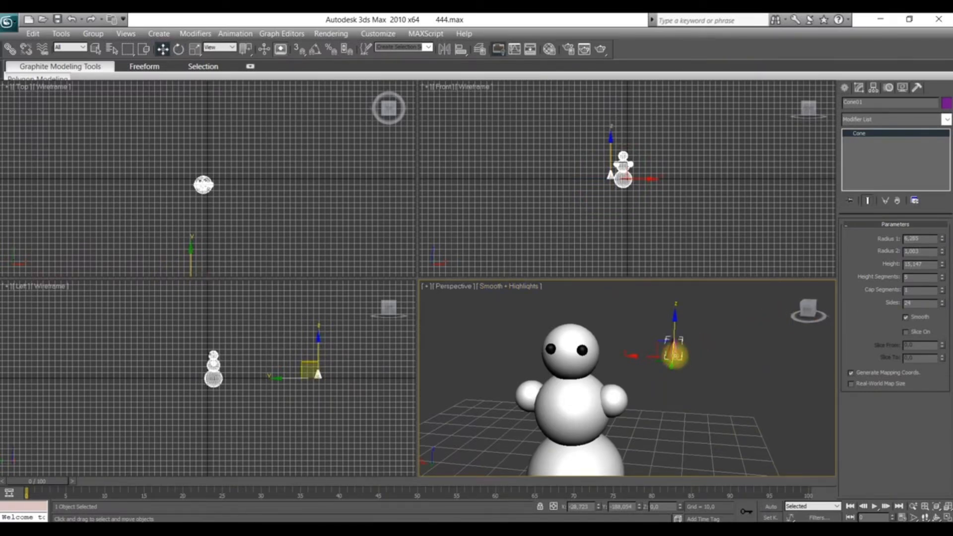
- Change the cone's object color to dark orange
click(946, 104)
click(386, 252)
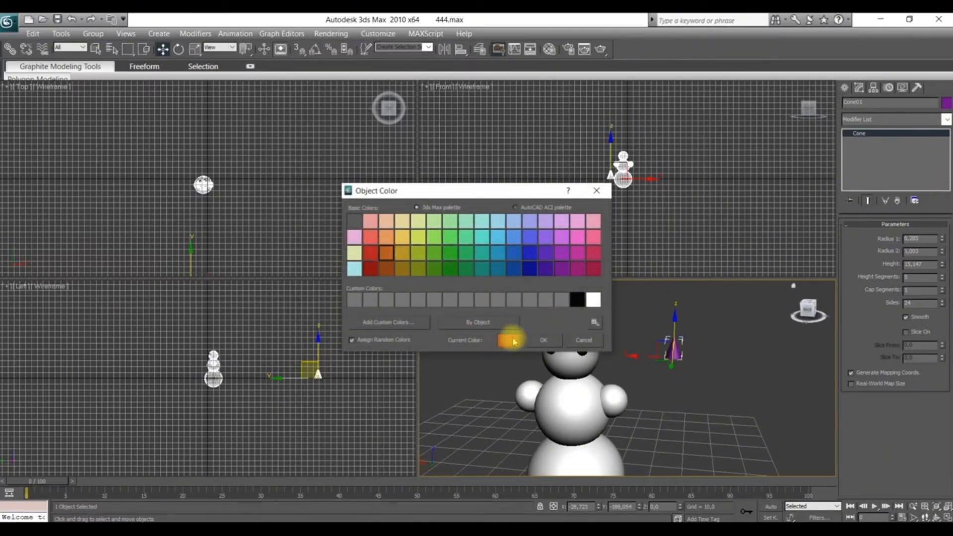
click(544, 340)
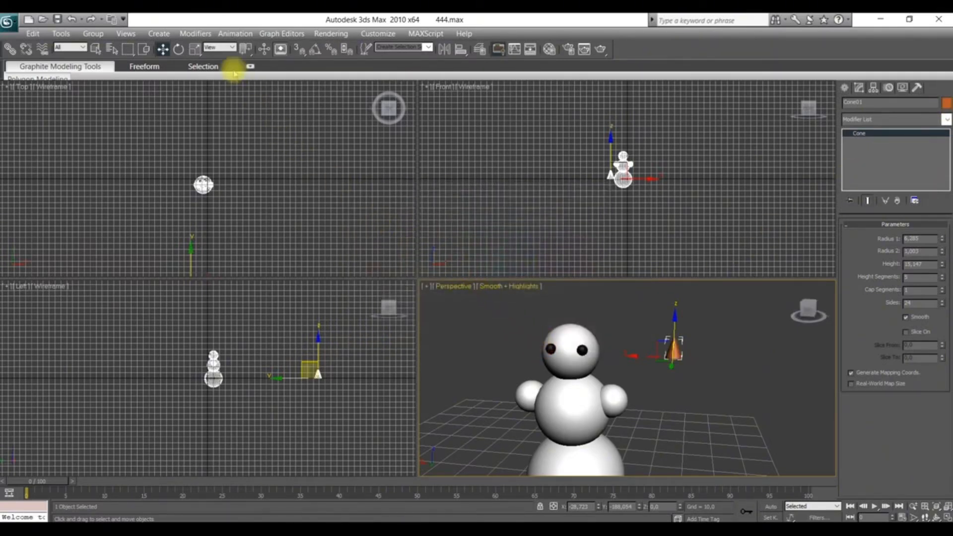
- Rotate the orange cone about 90 degrees around X so its tip points in the direction the snowman faces
click(178, 50)
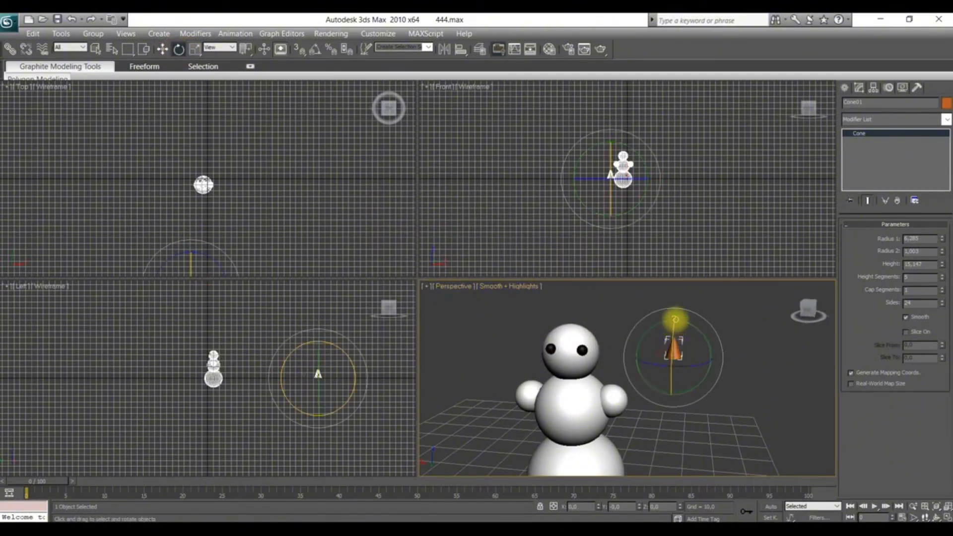
drag(673, 320, 678, 417)
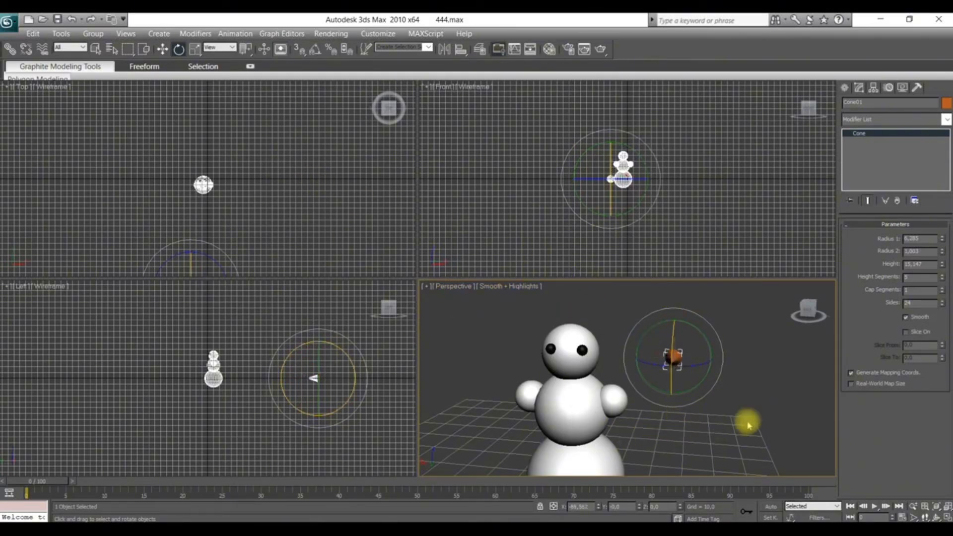
drag(814, 320, 836, 316)
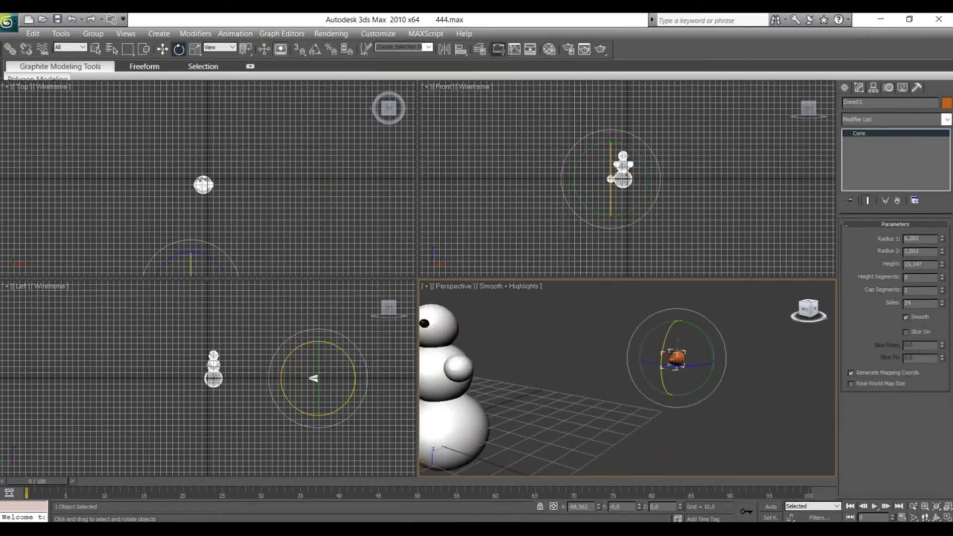
- Move the cone in the YZ plane next to the snowman's head, to about Y -15, Z 35
click(162, 49)
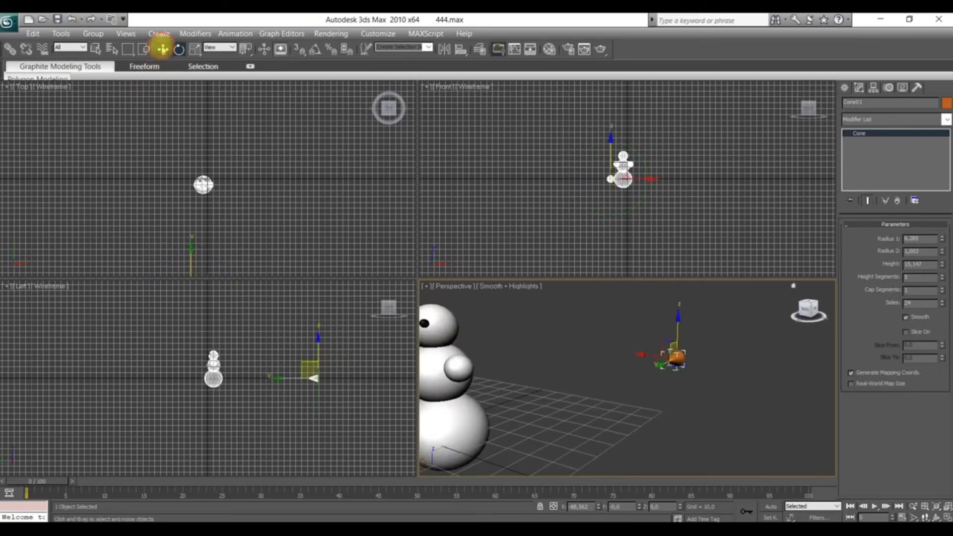
drag(675, 353, 485, 336)
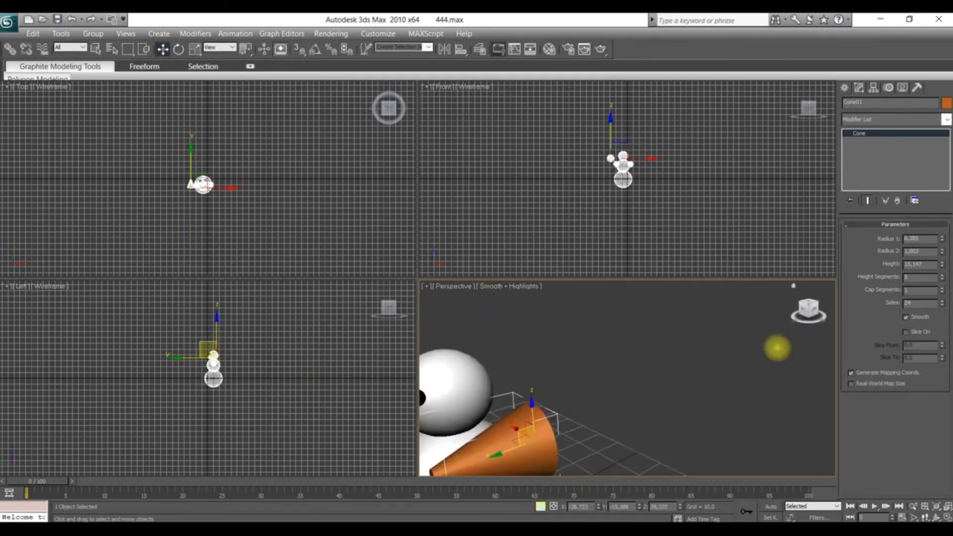
alt+middle_drag(543, 436, 567, 415)
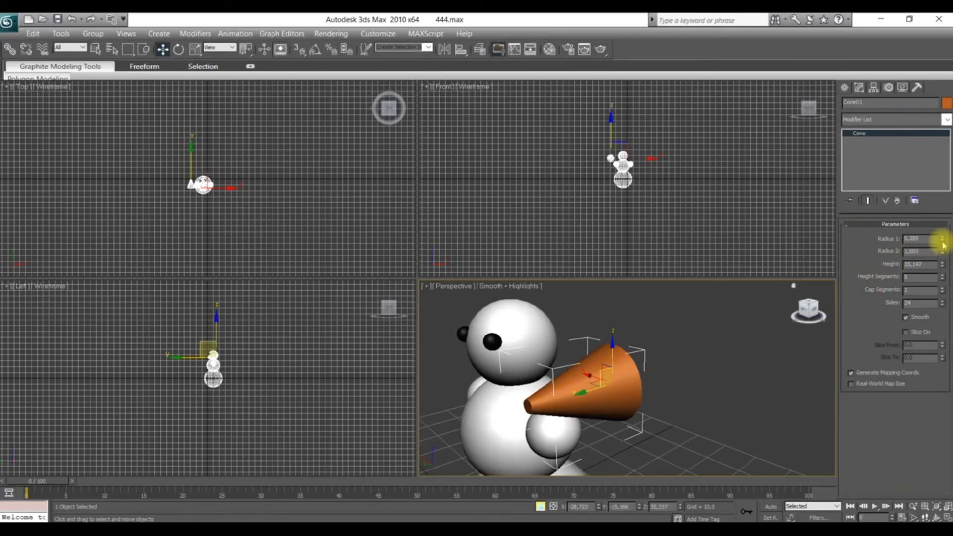
- Slim the cone into a carrot shape with Radius 1 about 2.7, Radius 2 about 0.2 and height about 12.1
drag(942, 244, 942, 244)
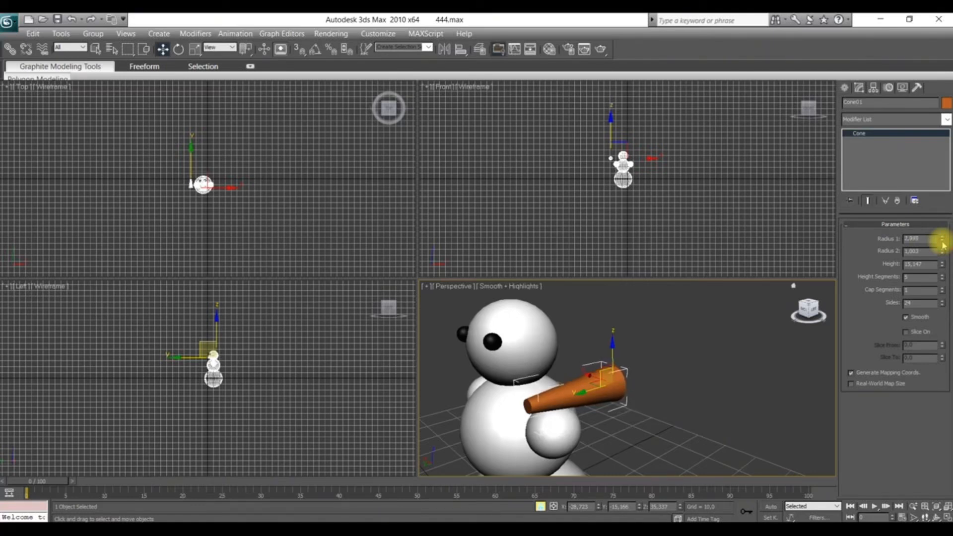
drag(943, 244, 942, 247)
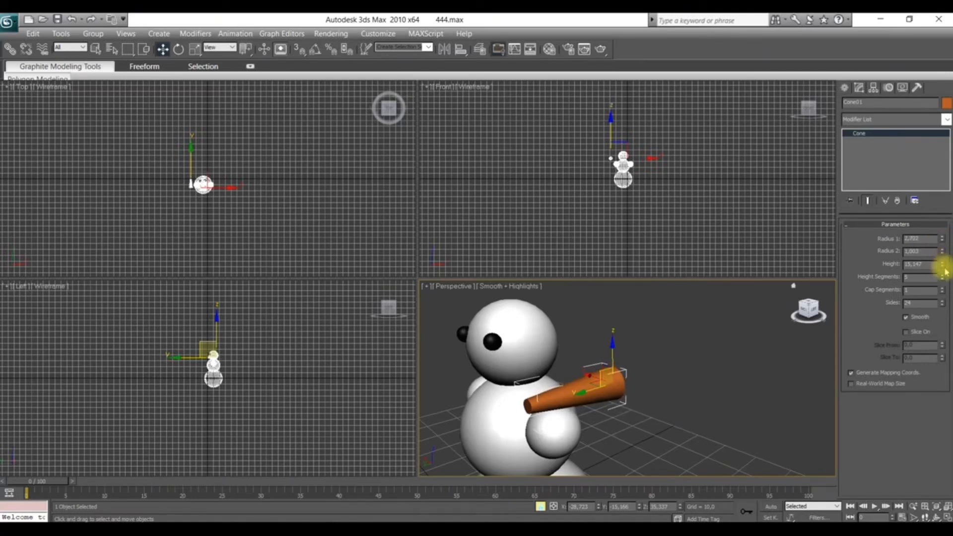
drag(942, 268, 942, 268)
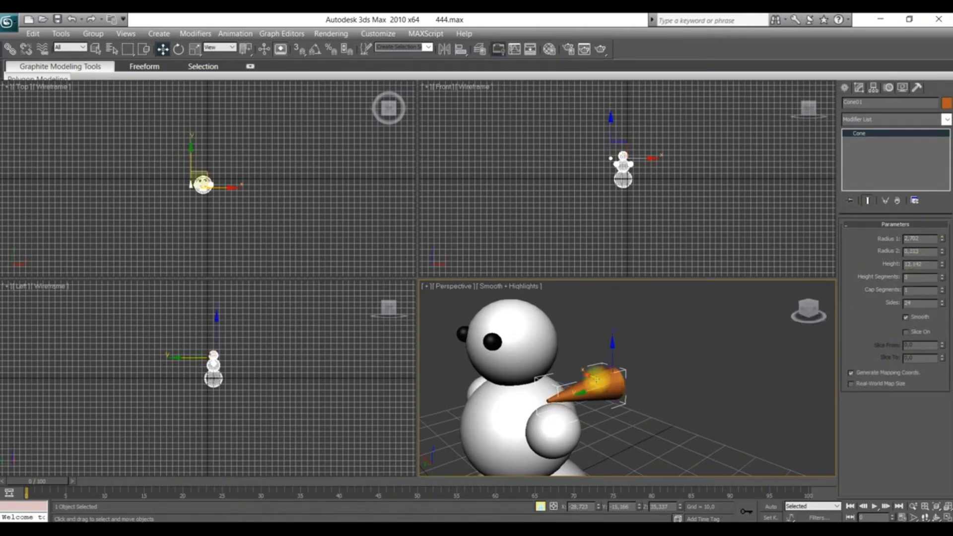
- Place the carrot nose on the snowman's face below the eyes, at about X -7.7, Y -6.8, Z 38
drag(588, 378, 510, 378)
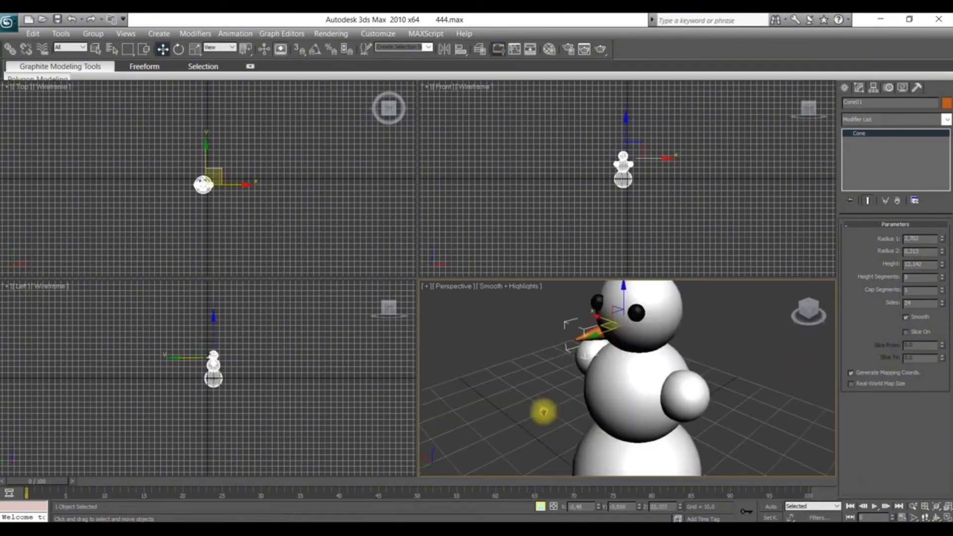
drag(603, 323, 623, 331)
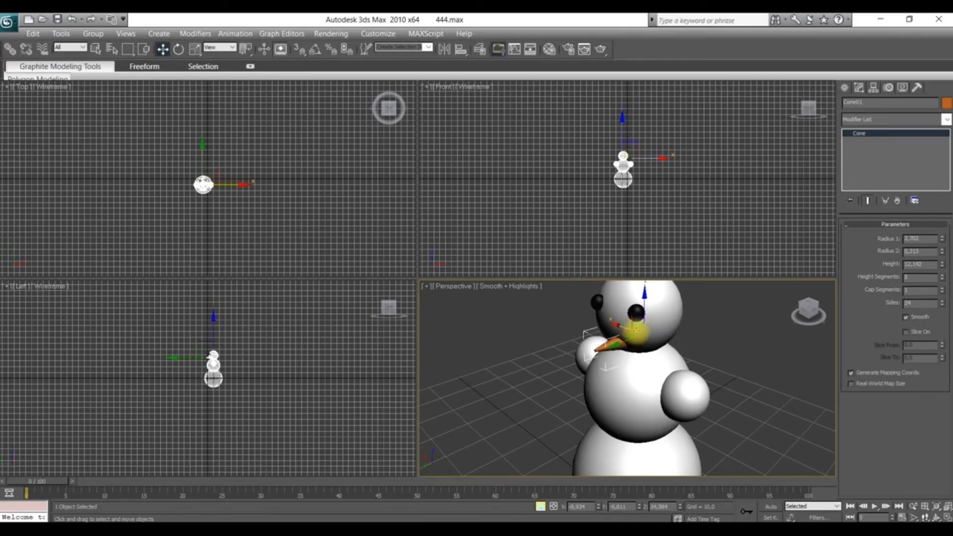
drag(635, 328, 608, 329)
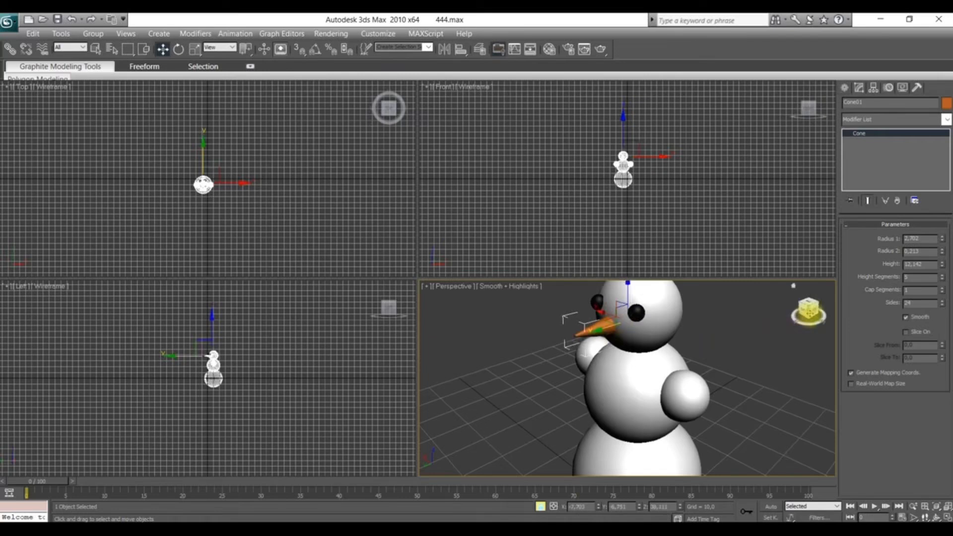
- Center the nose between the eyes by shifting it along X to about -8.8
drag(805, 321, 855, 342)
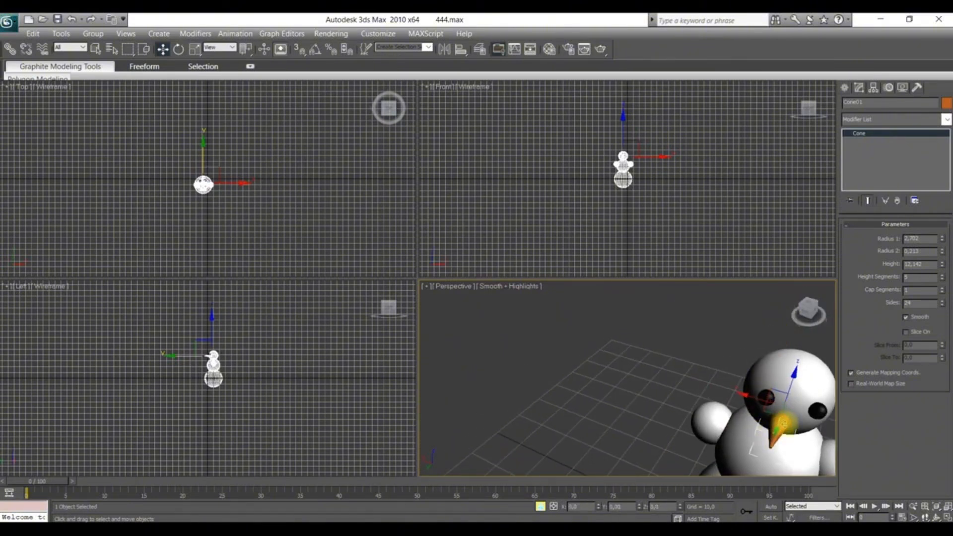
click(775, 416)
drag(758, 400, 764, 403)
- Examine the snowman up close and from a distance to check the nose placement and overall proportions
scroll(777, 419, down, 3)
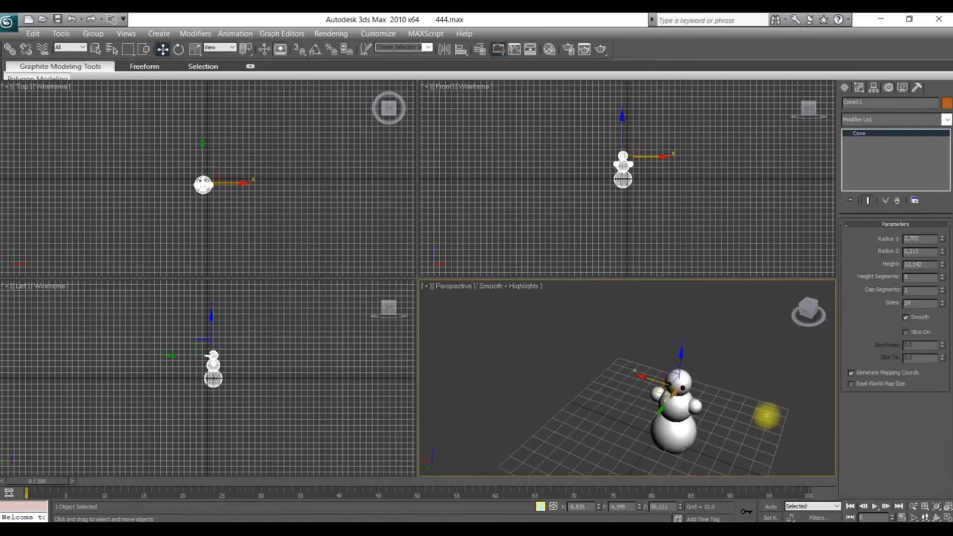
scroll(698, 405, up, 3)
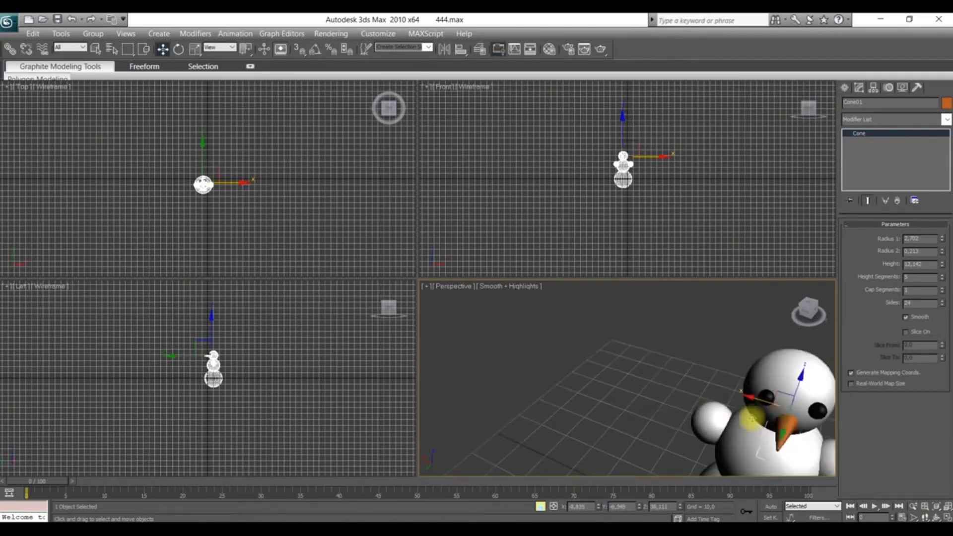
scroll(795, 390, down, 3)
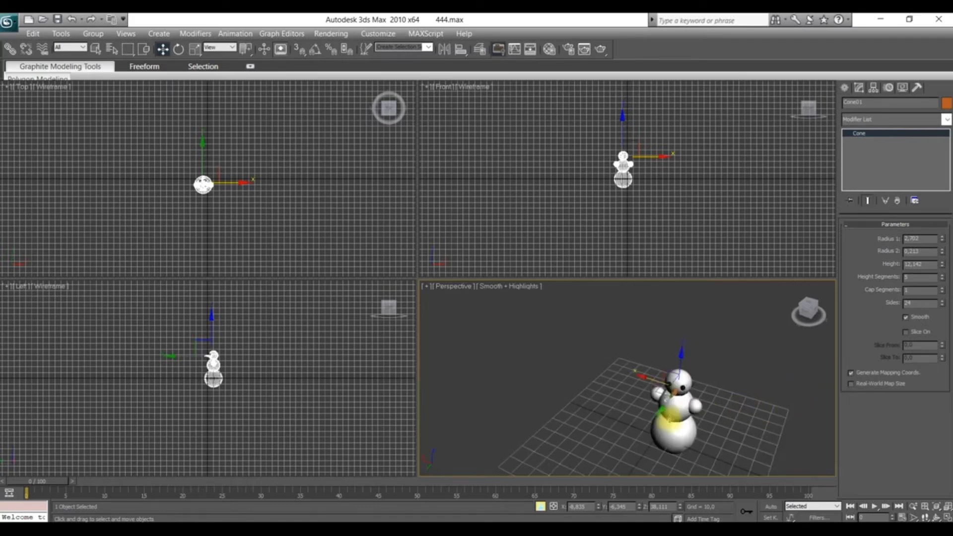
scroll(670, 417, up, 3)
middle_drag(799, 442, 760, 419)
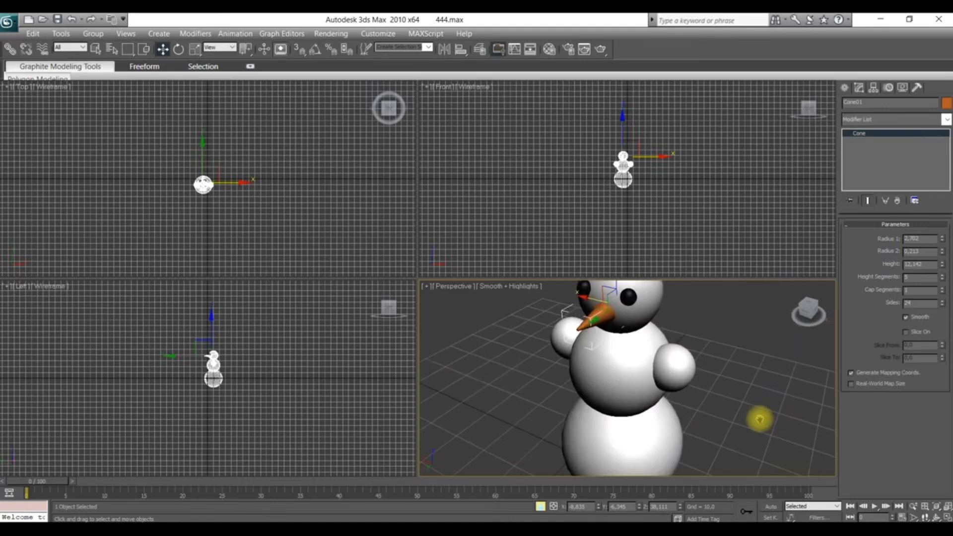
scroll(759, 419, down, 3)
scroll(759, 418, up, 3)
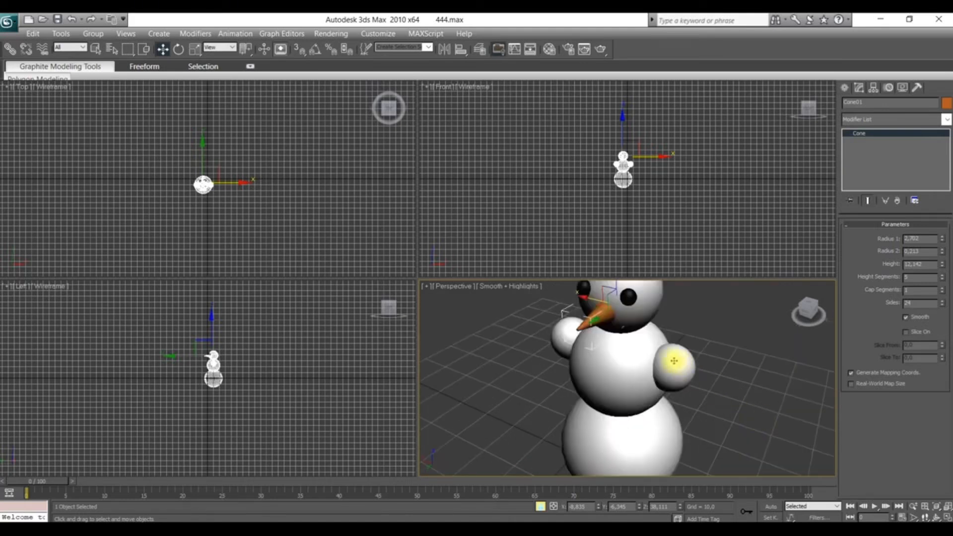
scroll(734, 355, down, 3)
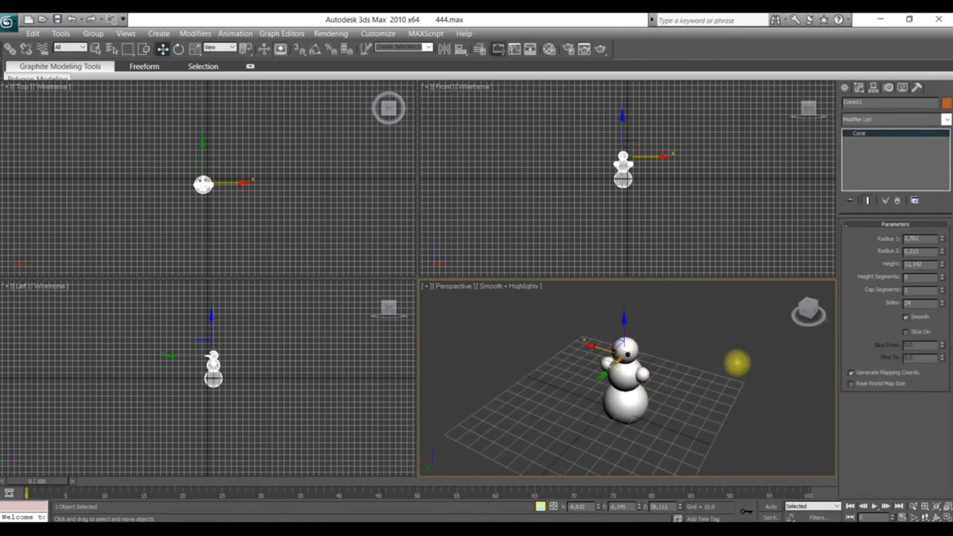
- Create a truncated cone beside the snowman's arm with Radius 1 about 9.2, Radius 2 about 7.3 and height about 10.6
click(845, 88)
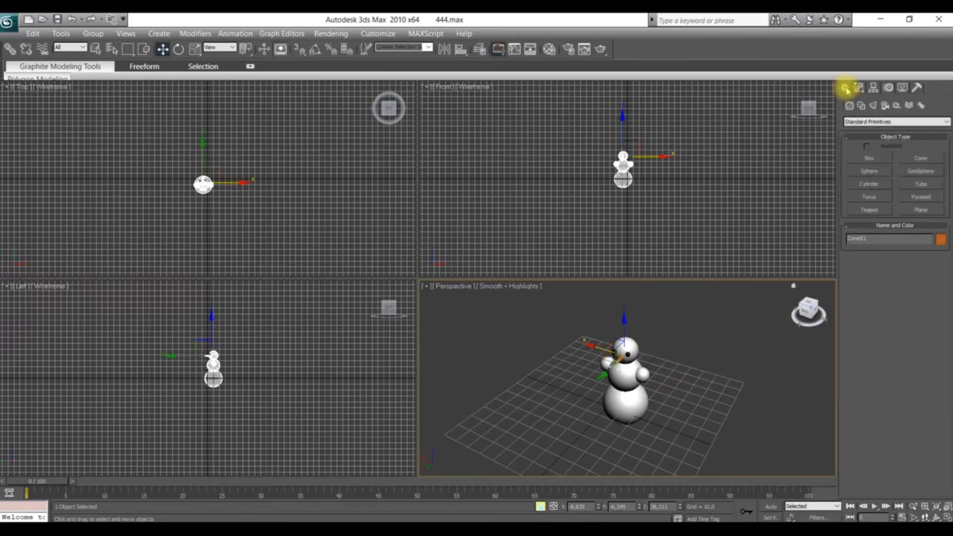
click(920, 158)
scroll(619, 356, up, 4)
drag(807, 310, 802, 311)
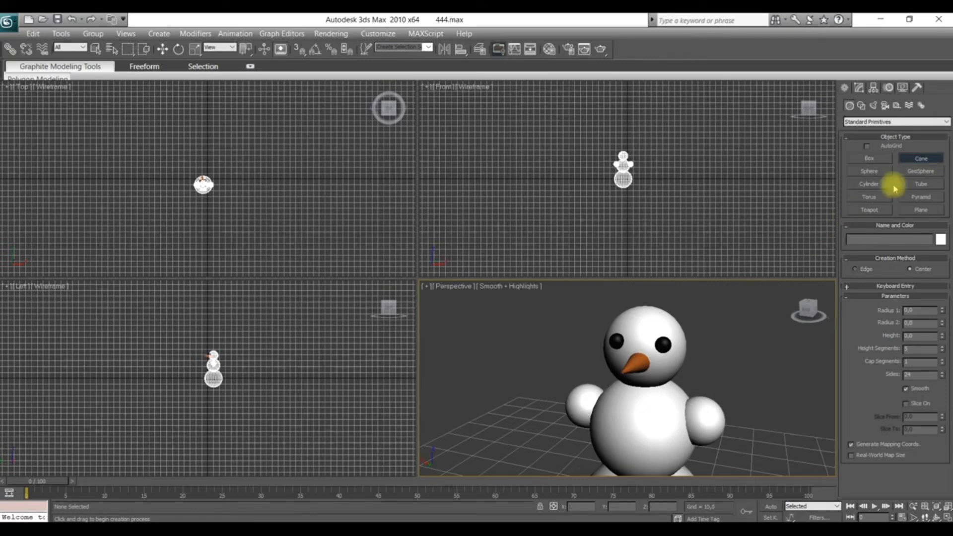
click(922, 157)
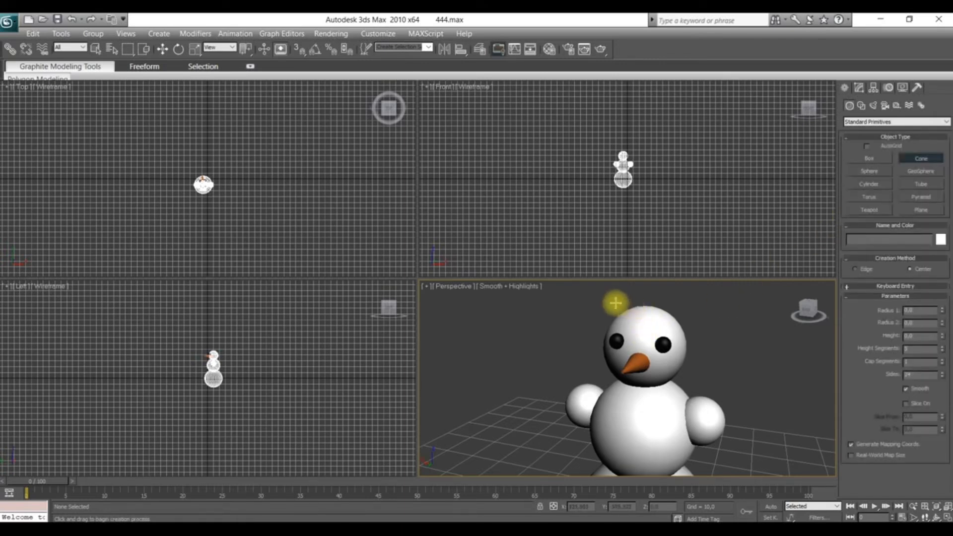
drag(557, 417, 557, 426)
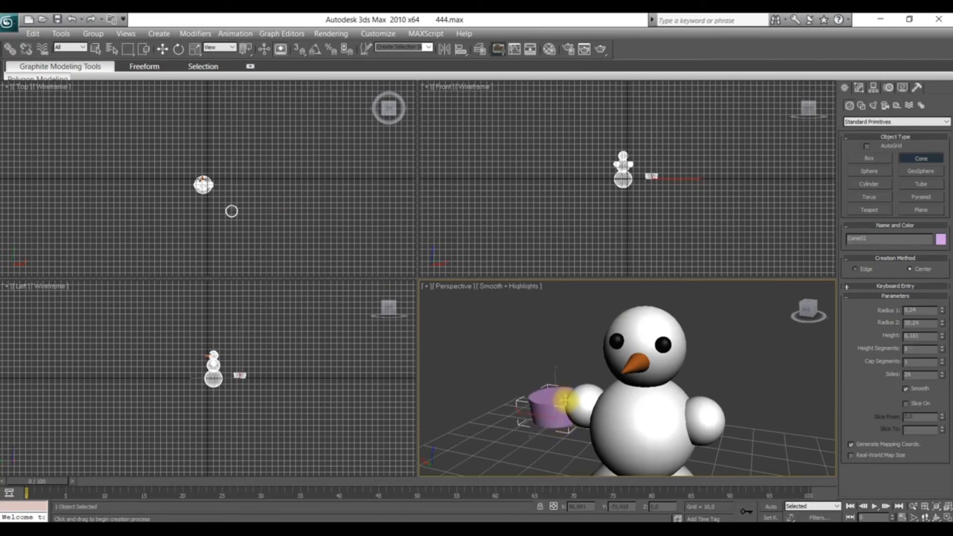
click(568, 403)
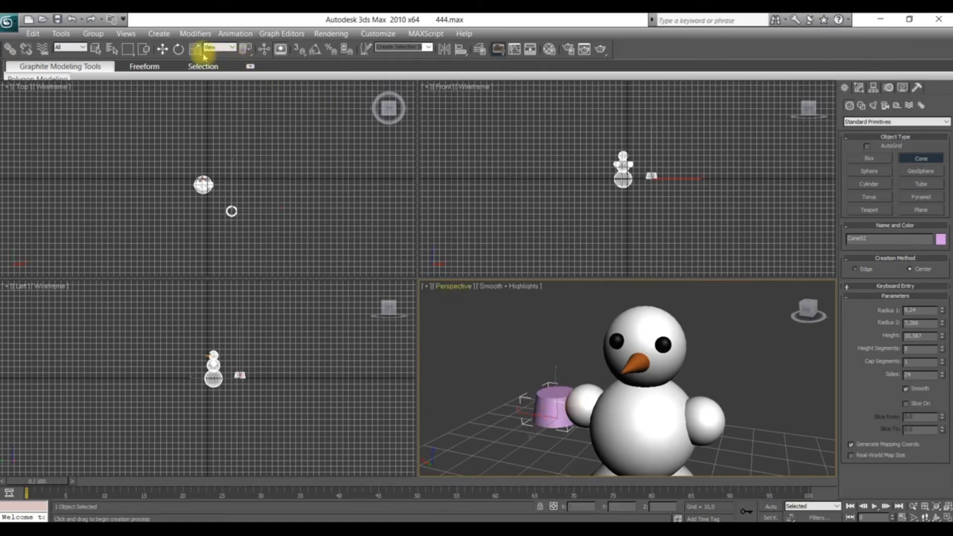
- Move the pink truncated cone from beside the arm onto the snowman's head as a bucket hat
click(164, 49)
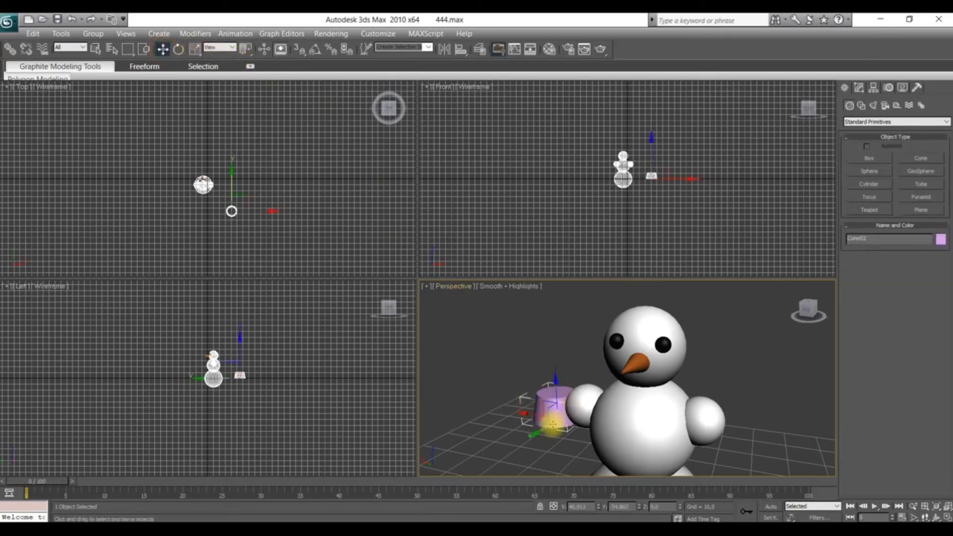
drag(554, 420, 646, 328)
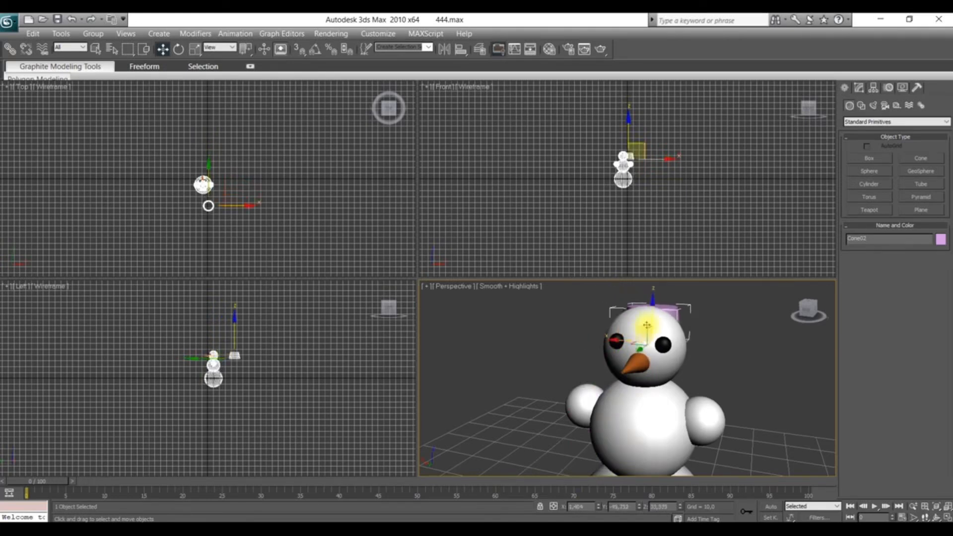
drag(647, 332, 644, 311)
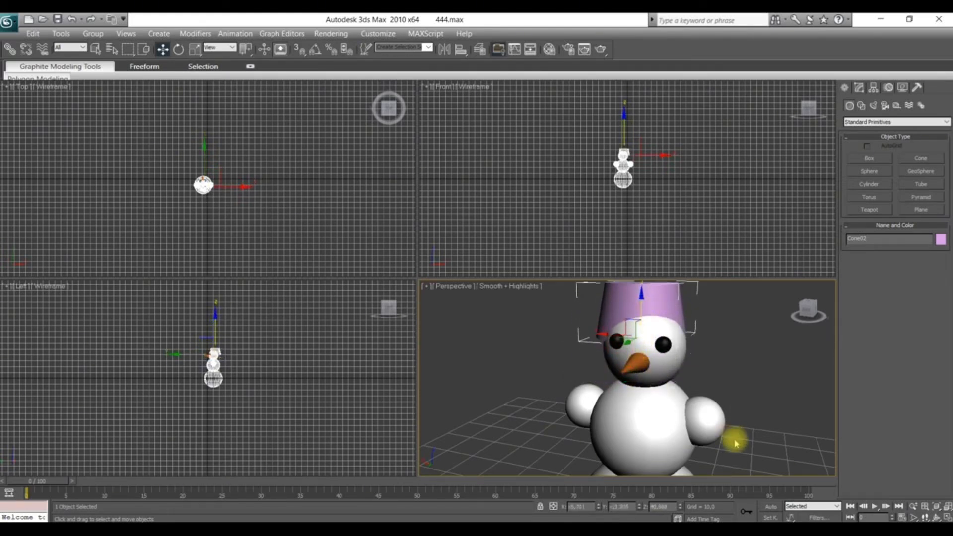
- Refine the bucket's fit on the head by shifting it to about X -5.7, Y -11.1, Z 43.4
drag(821, 323, 795, 323)
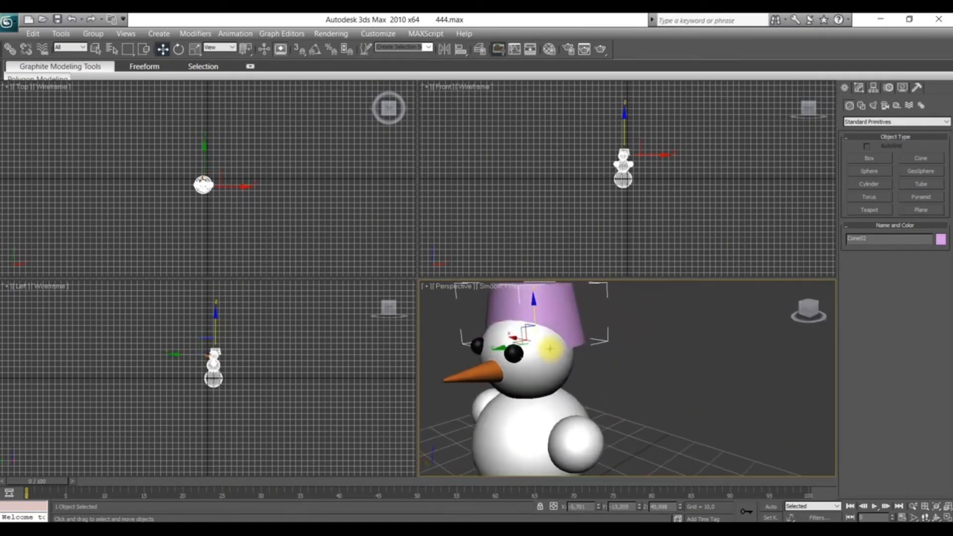
drag(498, 350, 490, 344)
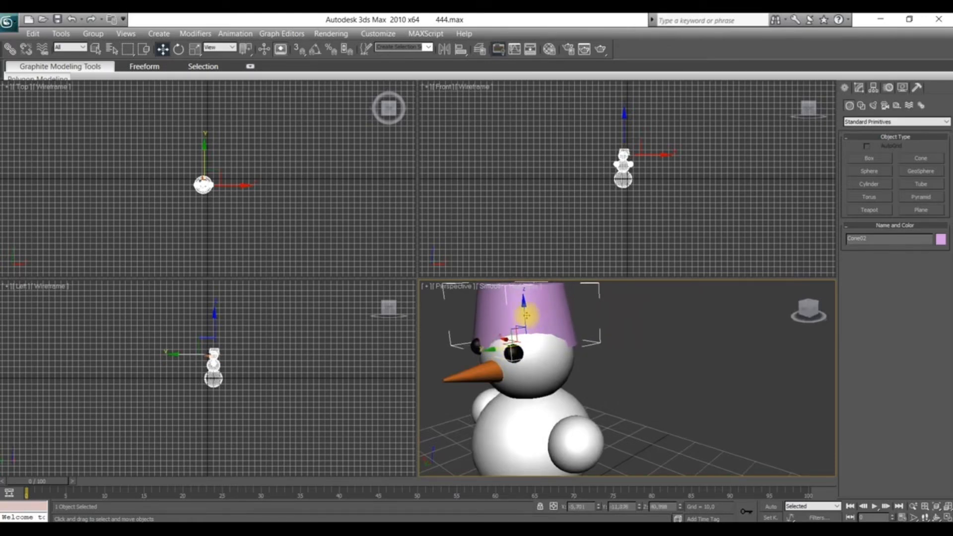
drag(525, 314, 522, 309)
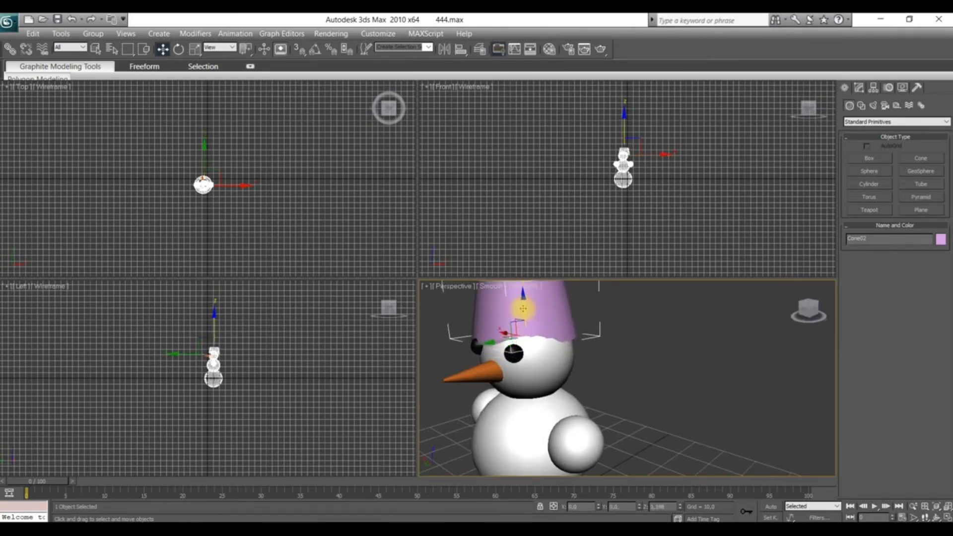
click(811, 320)
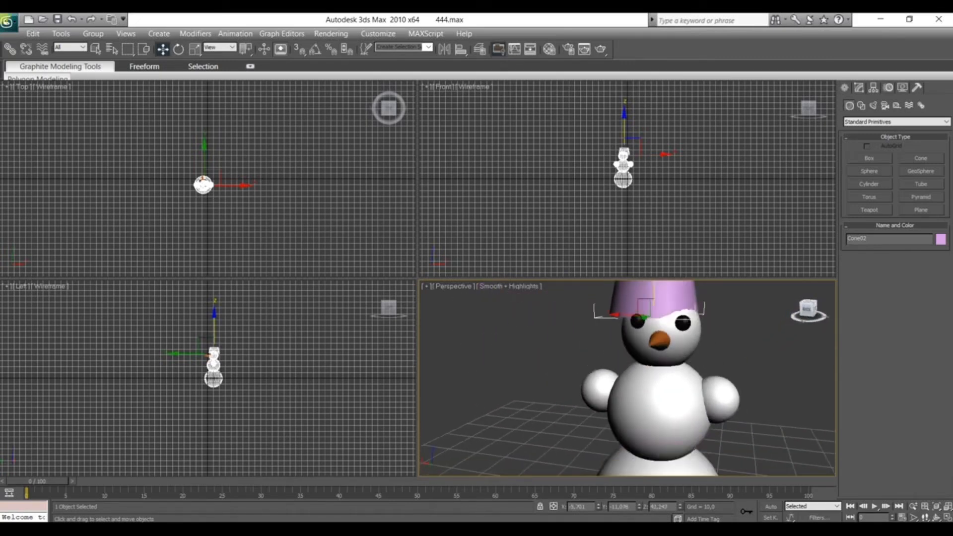
drag(618, 302, 639, 299)
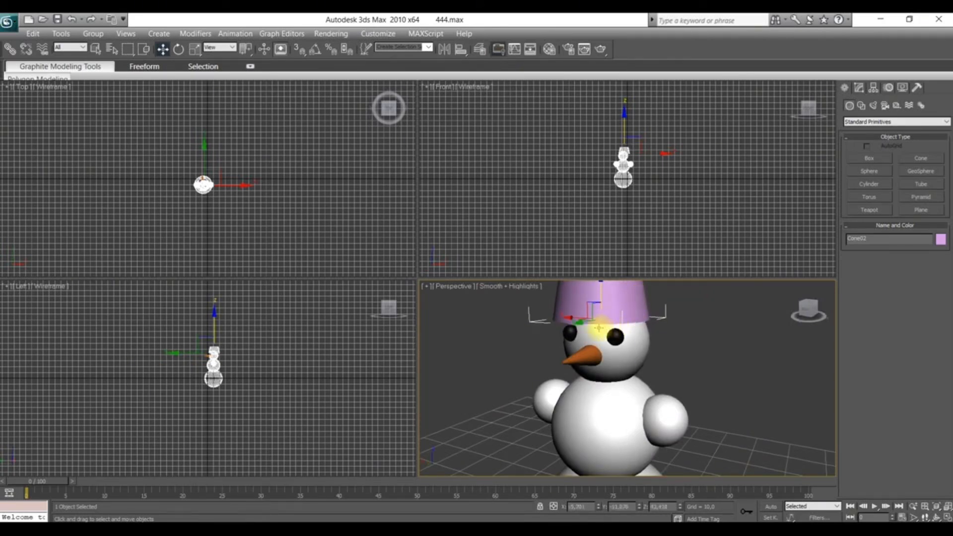
mouse_move(810, 317)
mouse_down()
mouse_move(822, 313)
mouse_move(797, 320)
mouse_move(811, 325)
mouse_up()
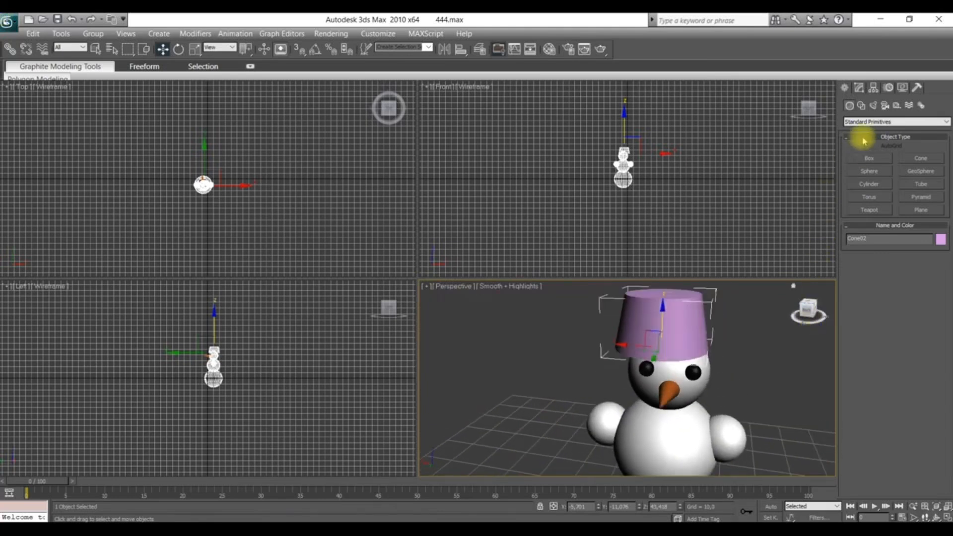
- Narrow the bucket to Radius 1 about 8.4 and Radius 2 about 4.6, and recenter it on the head at about X -7.4
click(860, 88)
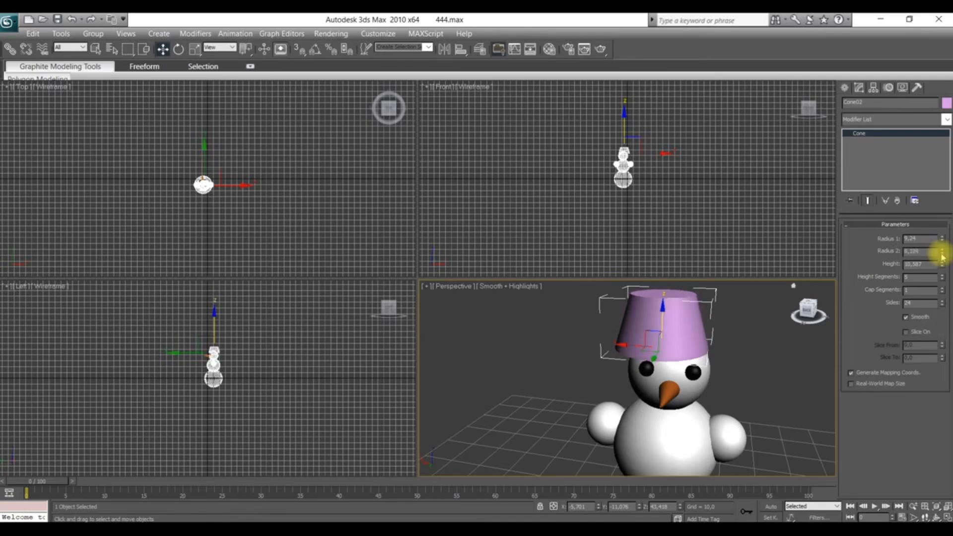
drag(942, 257, 919, 251)
click(665, 347)
drag(666, 348, 626, 346)
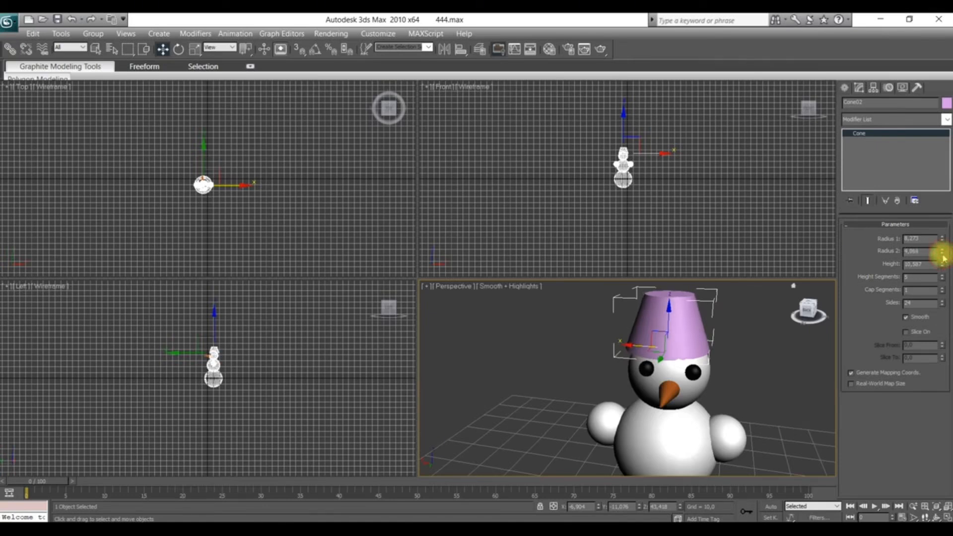
drag(629, 345, 633, 347)
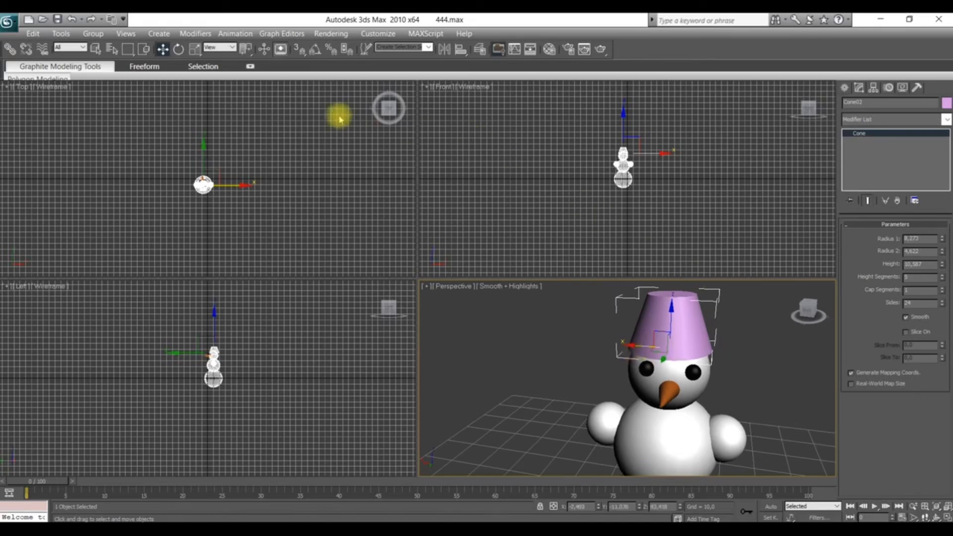
- Tilt the bucket slightly to one side and reseat it on the head at about X -6.5, Z 44.4
click(179, 48)
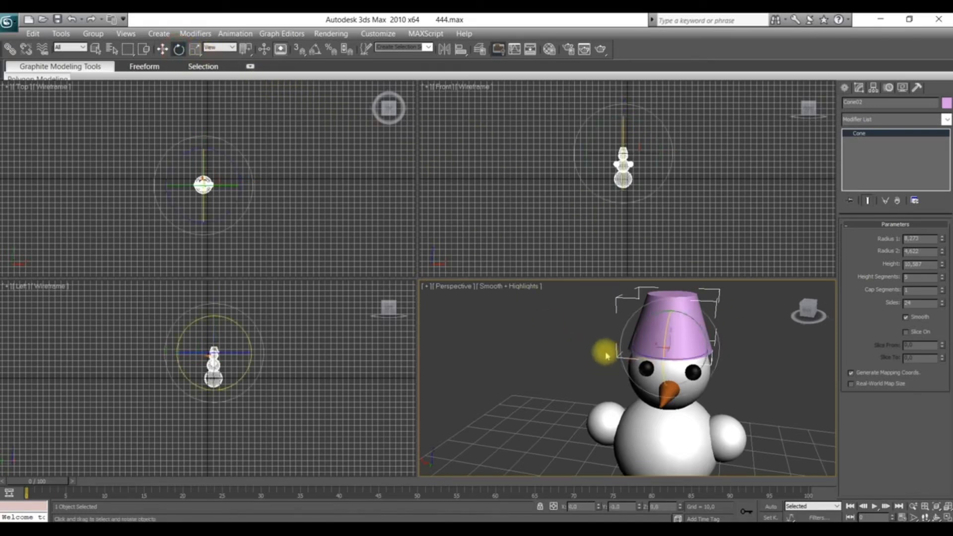
drag(625, 321, 617, 336)
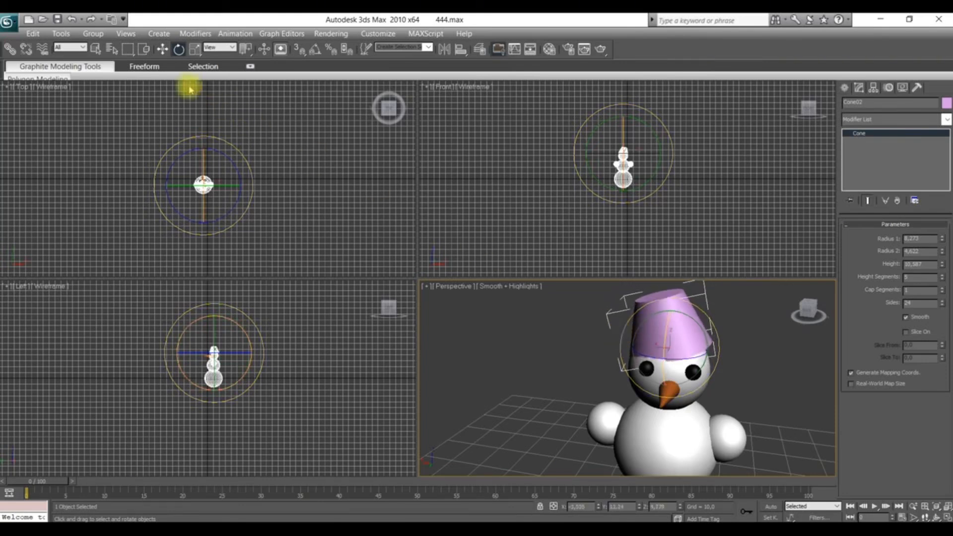
click(162, 50)
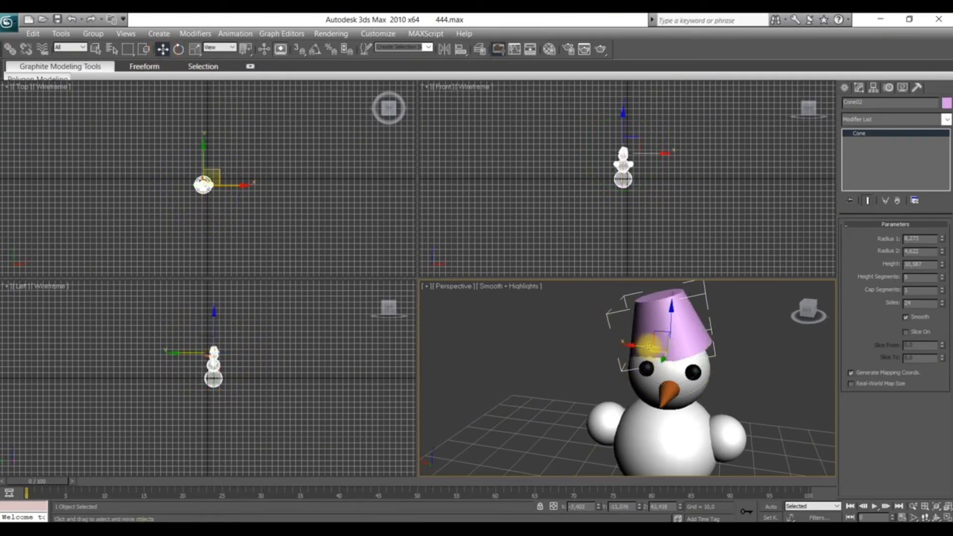
drag(649, 345, 667, 321)
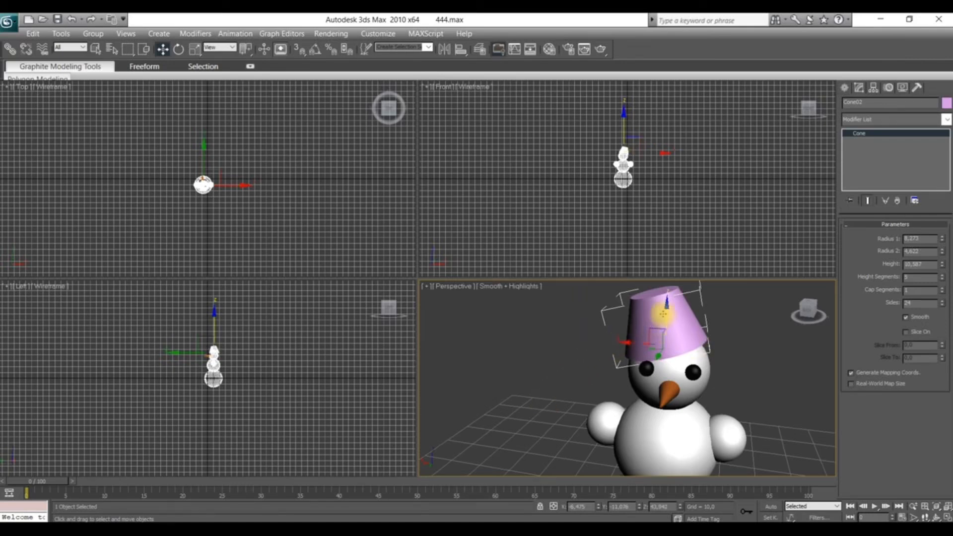
drag(665, 312, 665, 307)
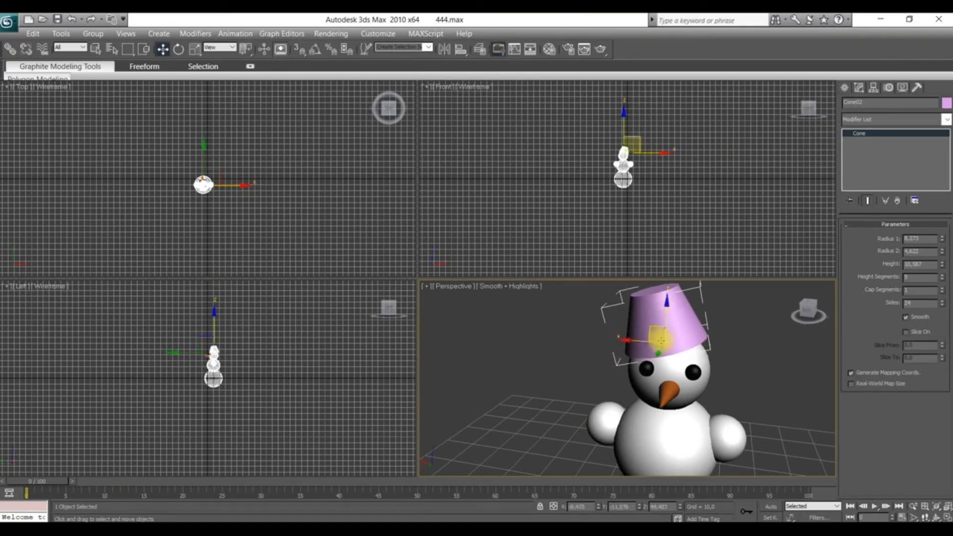
click(769, 425)
scroll(718, 347, down, 3)
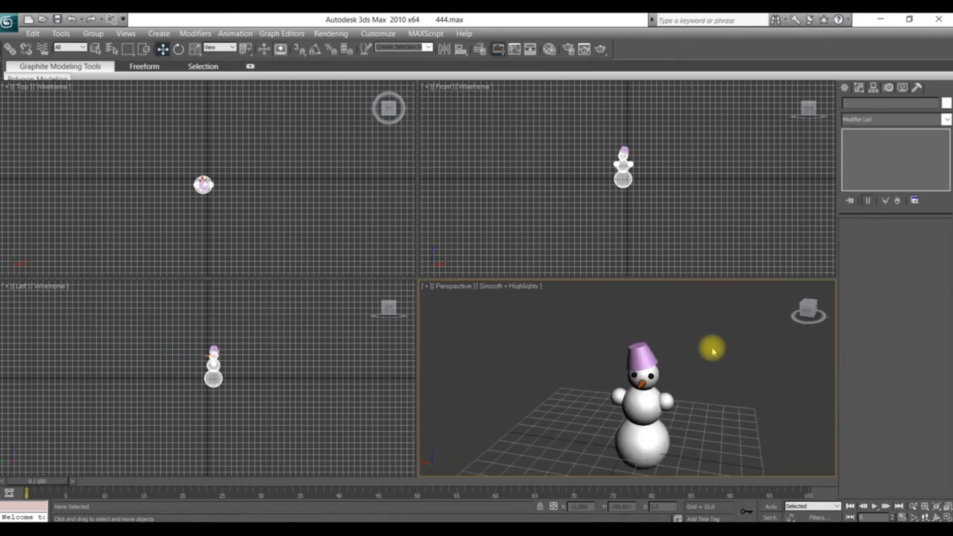
- Create a thin blue torus beside the snowman with Radius 1 about 8.2 and Radius 2 about 0.5
click(845, 88)
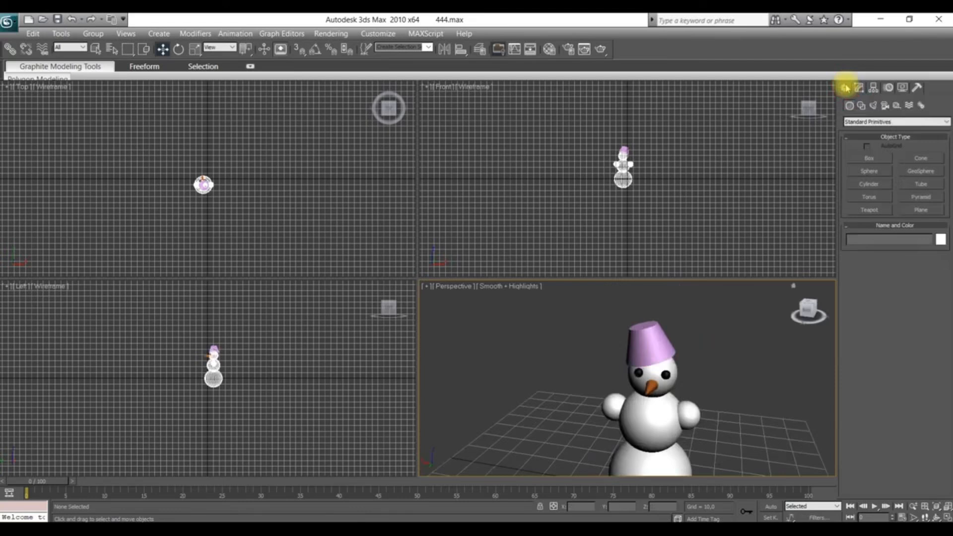
click(868, 197)
drag(557, 434, 560, 445)
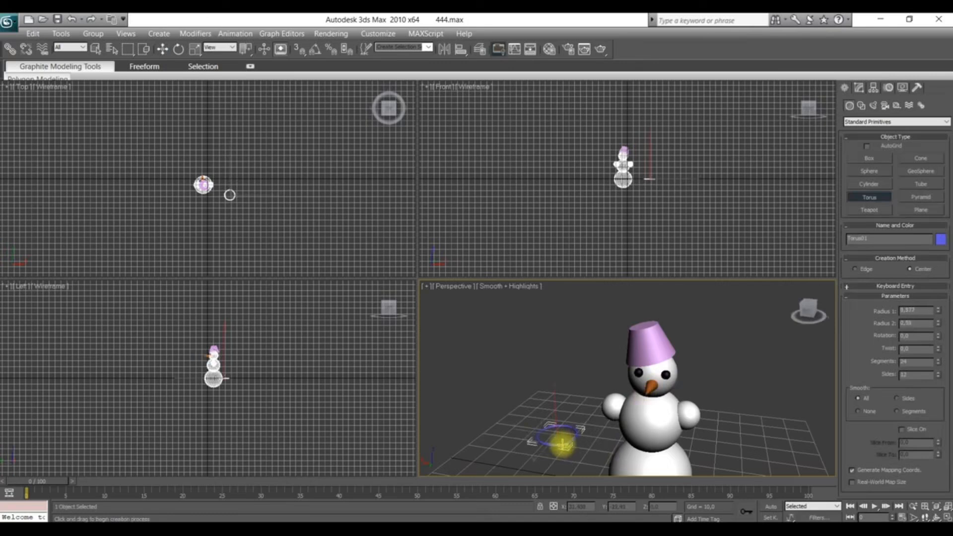
drag(563, 444, 563, 445)
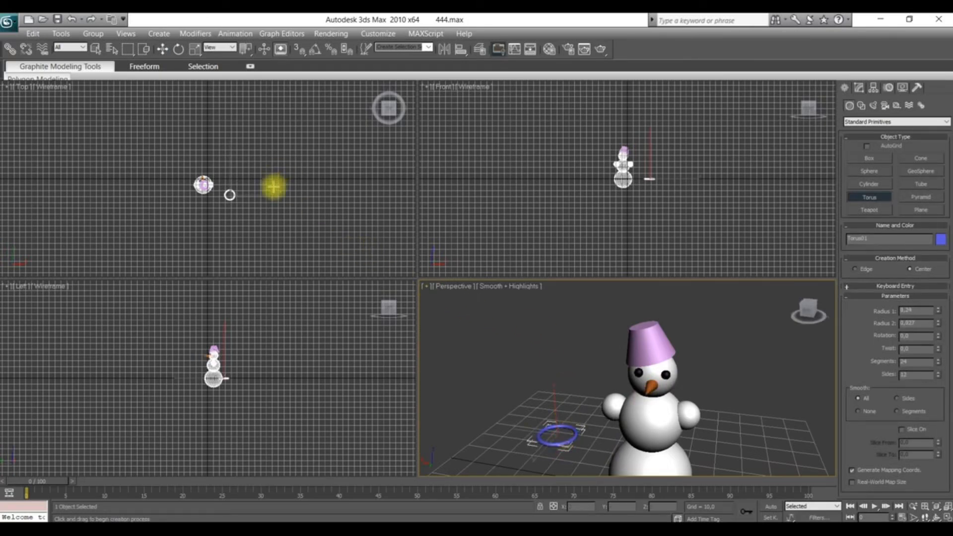
- Move the torus onto the lower part of the bucket as its handle, at about X -3.2, Y -8.1, Z 46.5
click(163, 49)
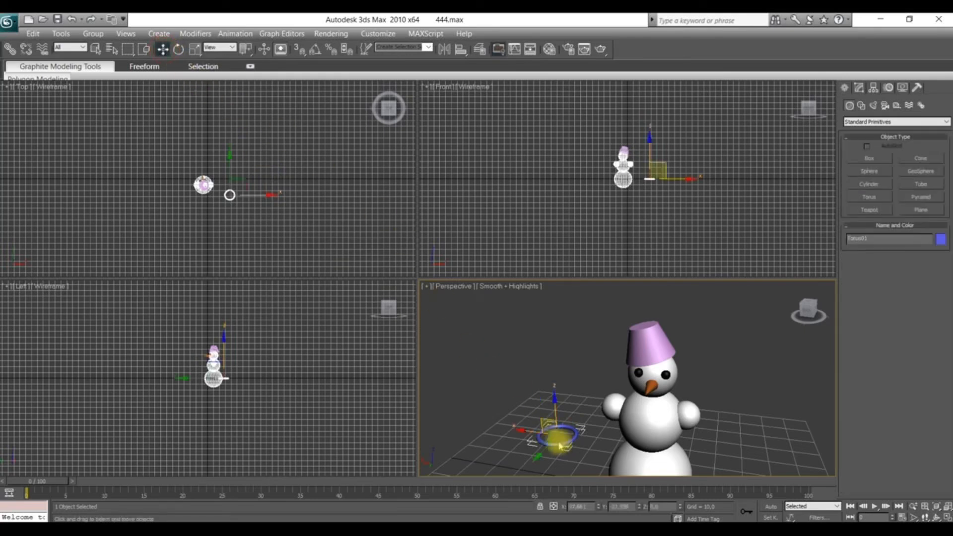
drag(568, 440, 637, 319)
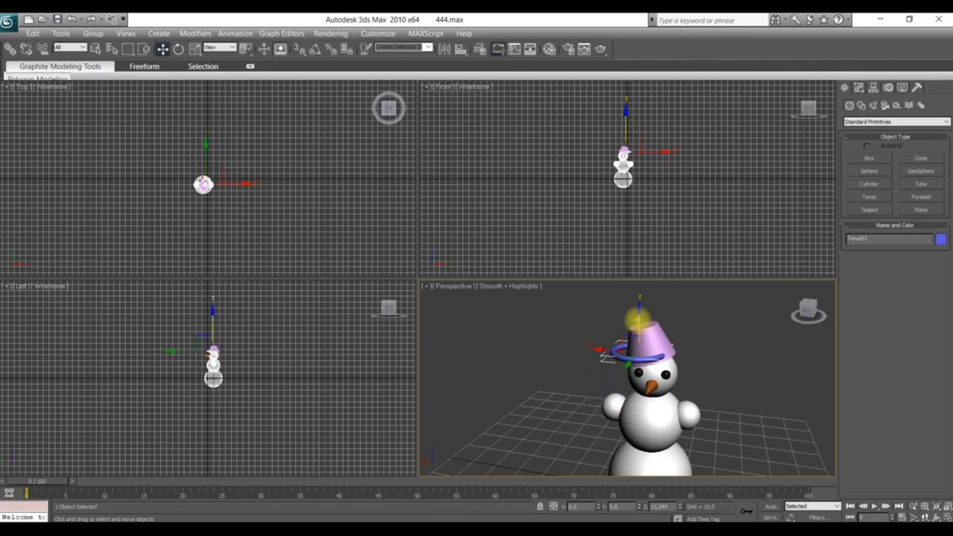
click(859, 87)
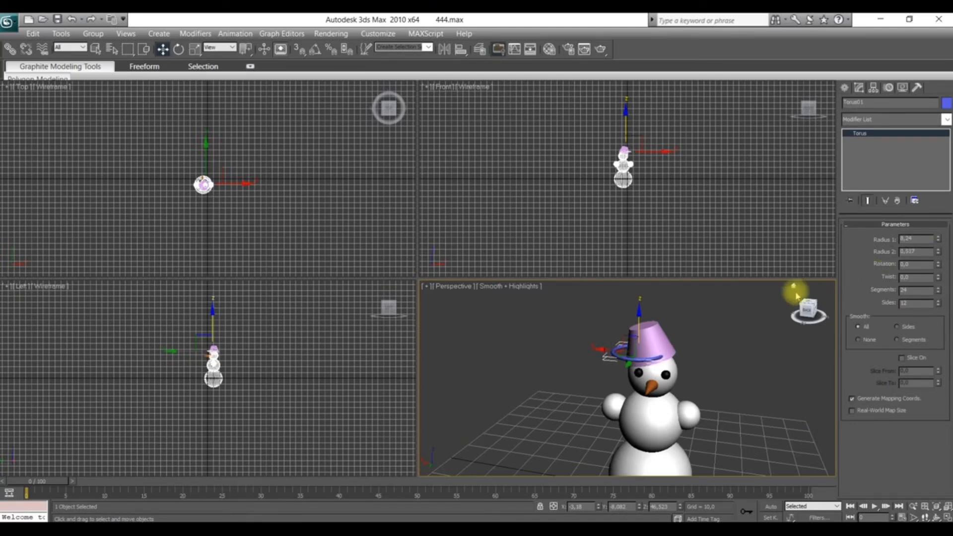
mouse_move(812, 316)
mouse_down()
mouse_move(822, 301)
mouse_move(813, 310)
mouse_up()
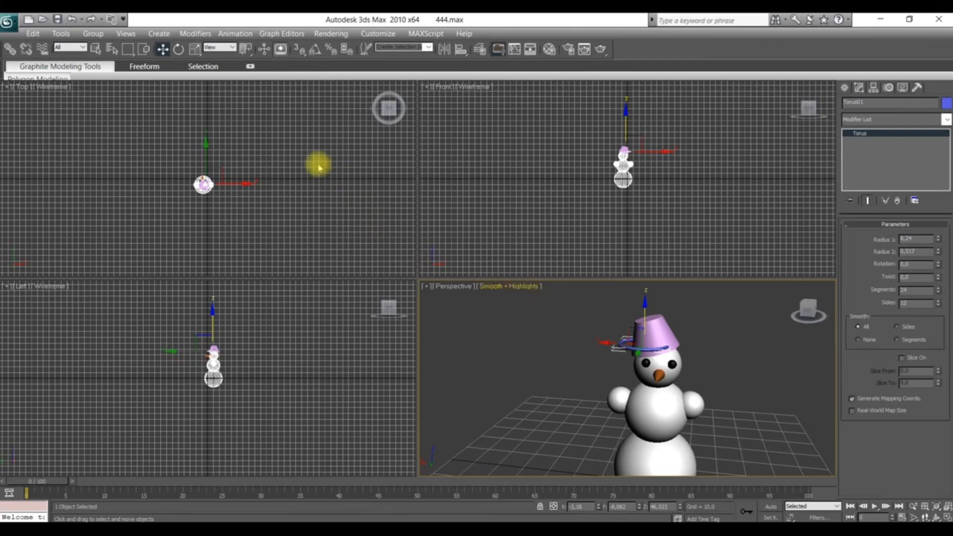
- Tilt the torus handle to match the slanted bucket and lower it slightly toward the bucket's rim
click(179, 49)
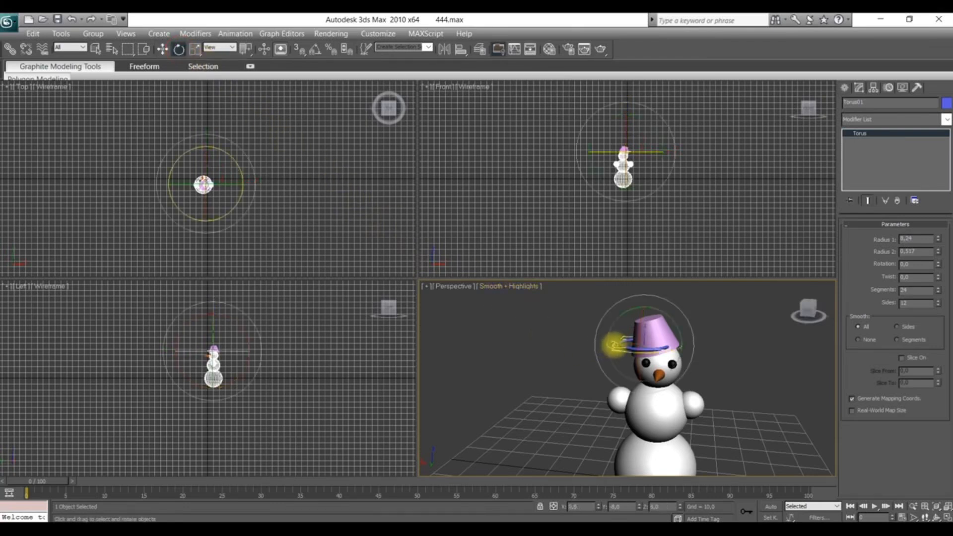
mouse_move(640, 307)
mouse_down()
mouse_move(636, 319)
mouse_move(627, 307)
mouse_up()
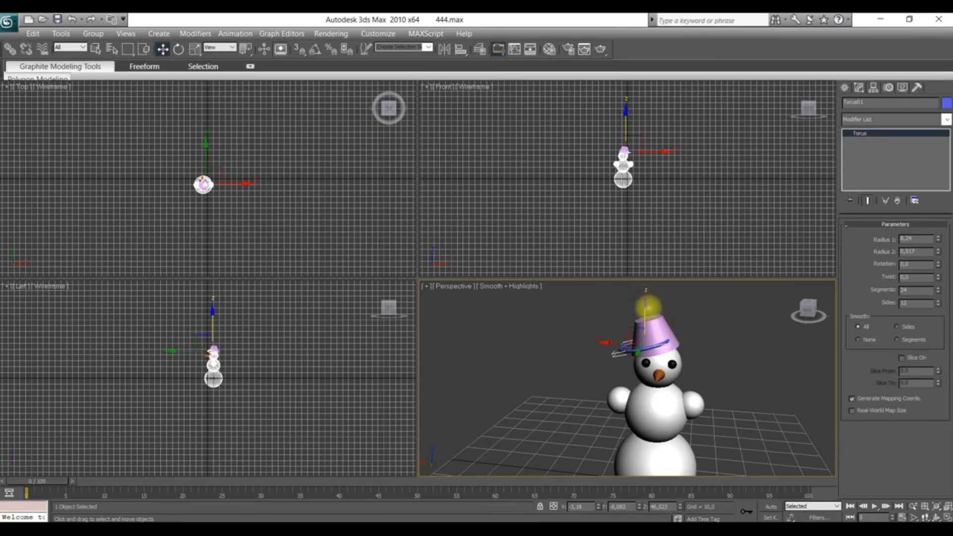
drag(646, 302, 646, 309)
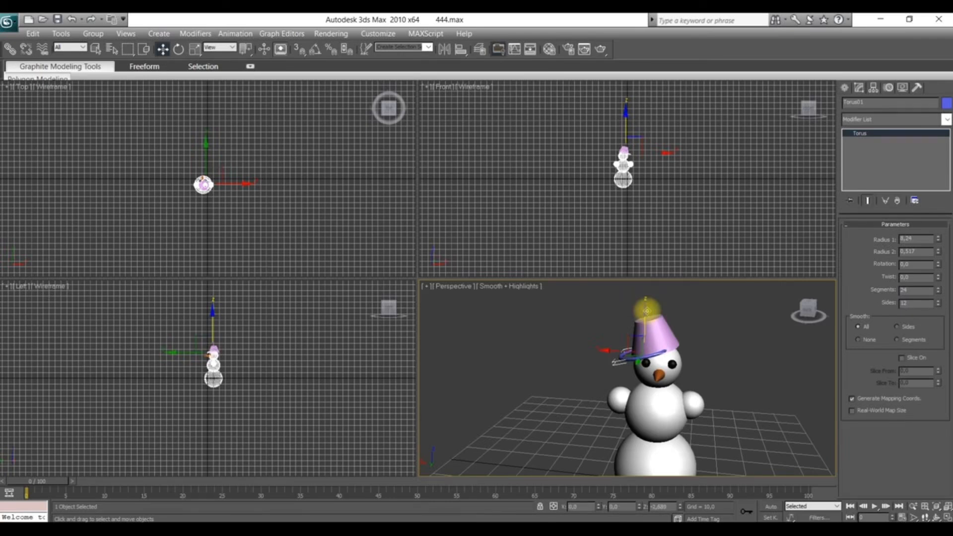
click(738, 378)
scroll(738, 382, down, 2)
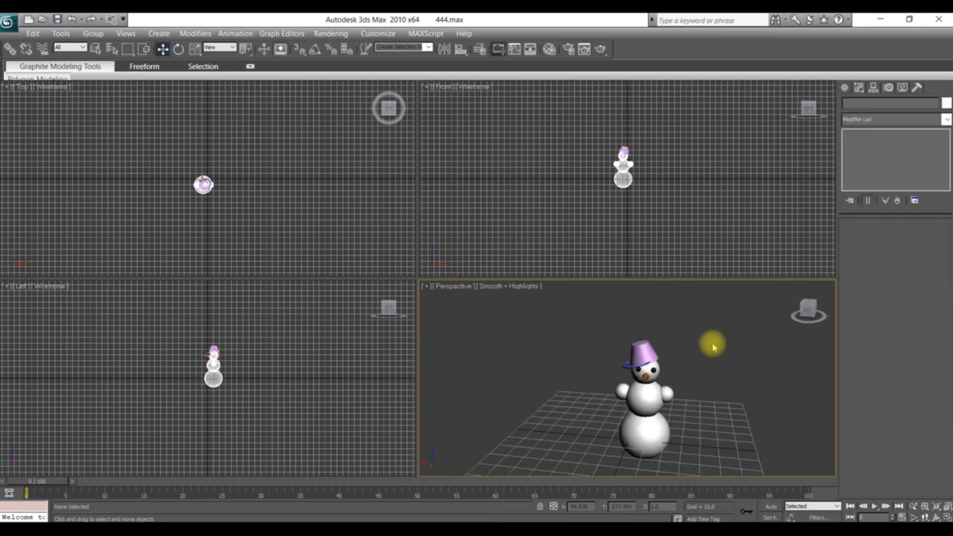
scroll(713, 347, up, 2)
scroll(713, 348, down, 2)
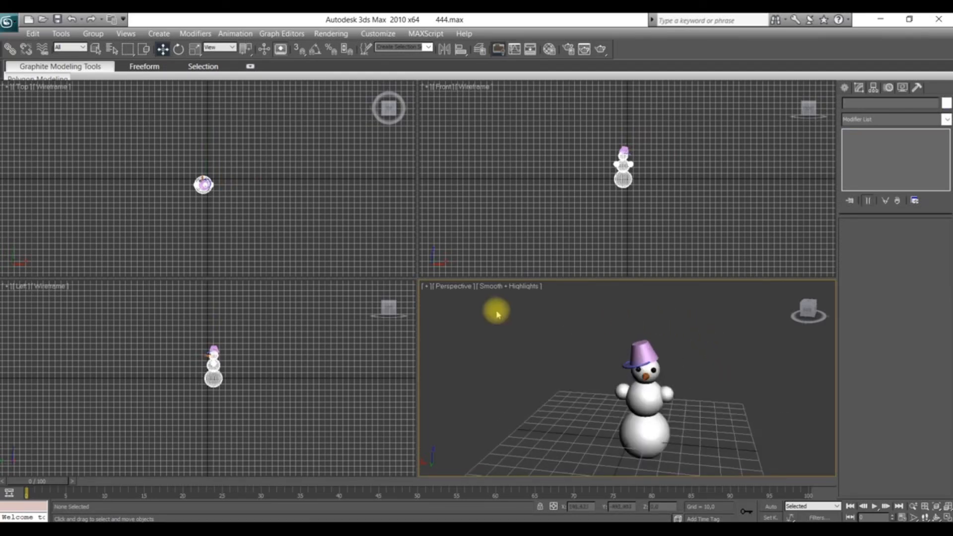
- Render the Perspective view of the finished snowman, inspect the image, and close the render window
click(333, 33)
click(343, 45)
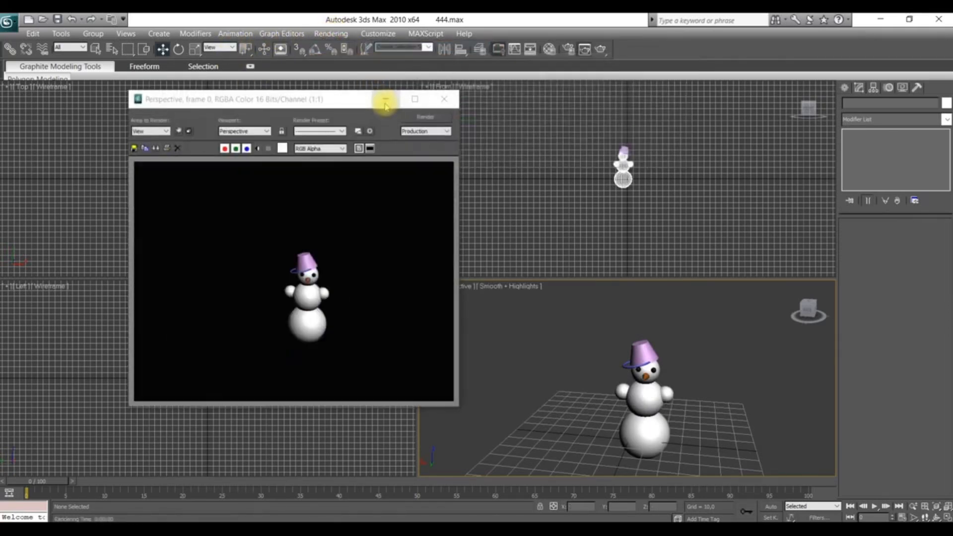
drag(363, 103, 416, 106)
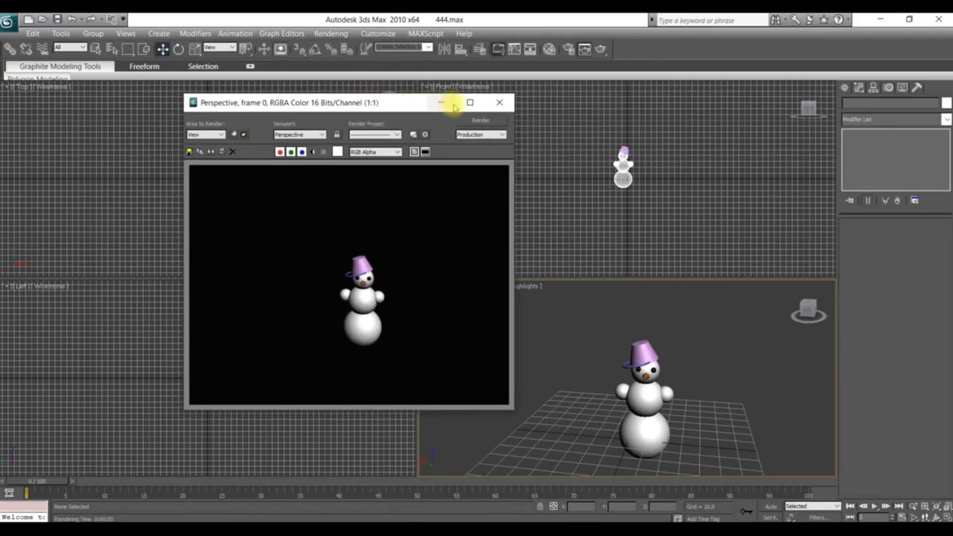
click(499, 102)
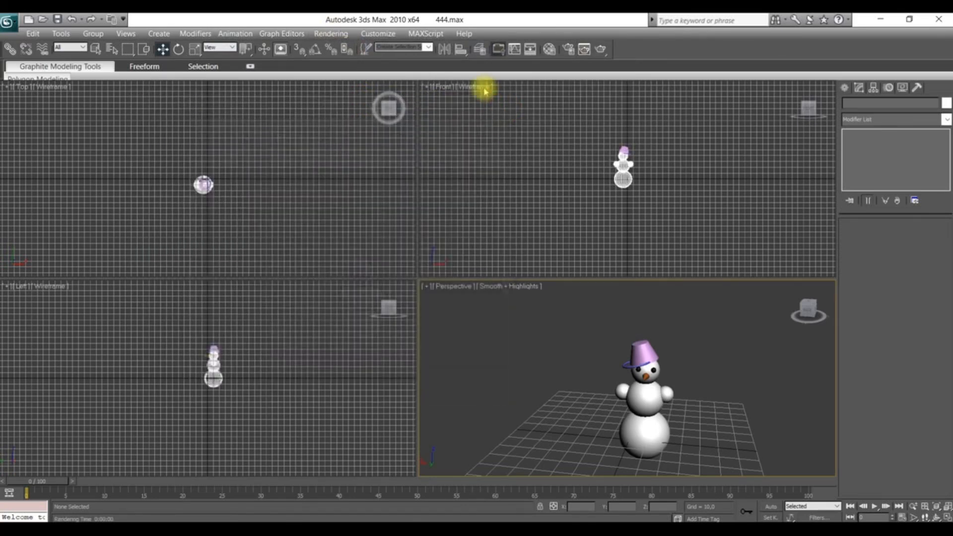
- Group all the snowman's parts under the default group name and shift the whole group slightly across the grid
click(619, 389)
click(642, 398)
click(642, 433)
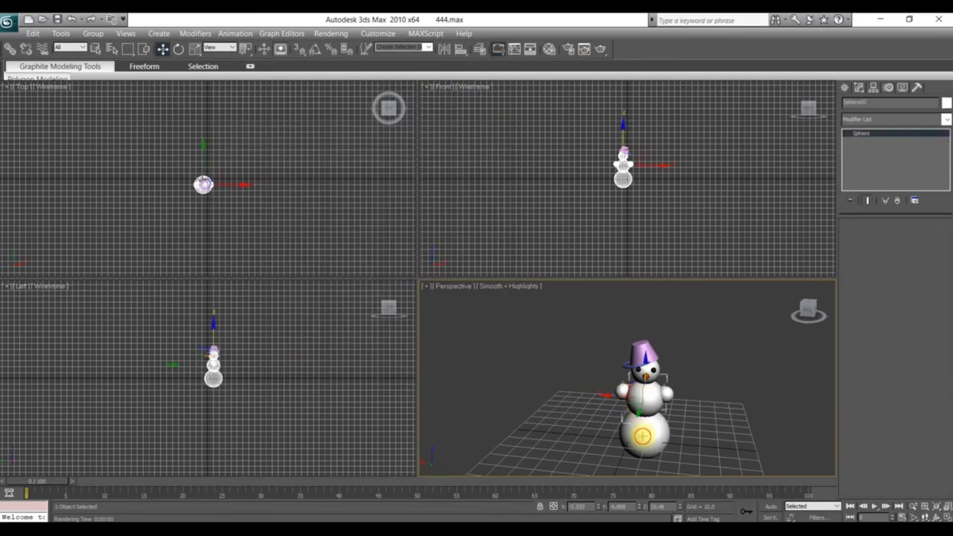
click(598, 340)
drag(589, 328, 693, 480)
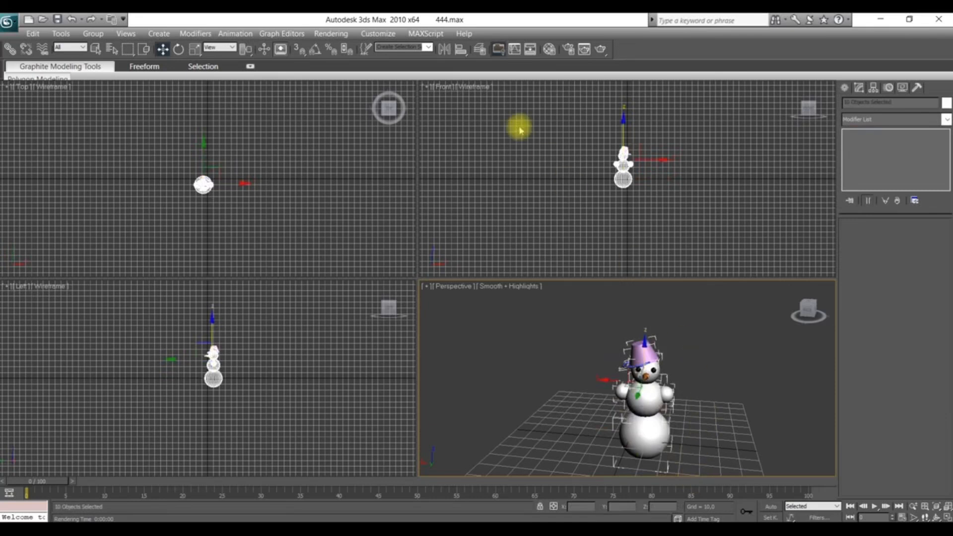
click(92, 34)
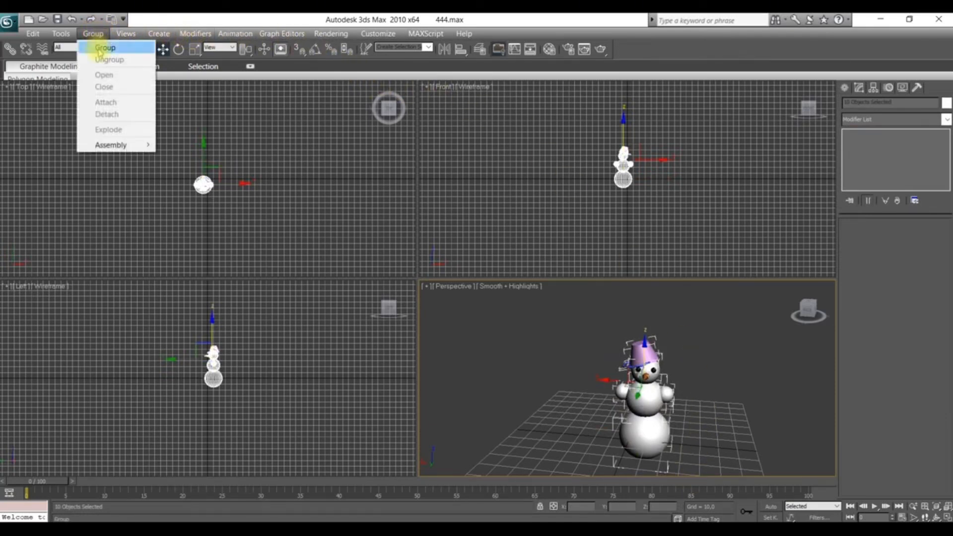
click(100, 48)
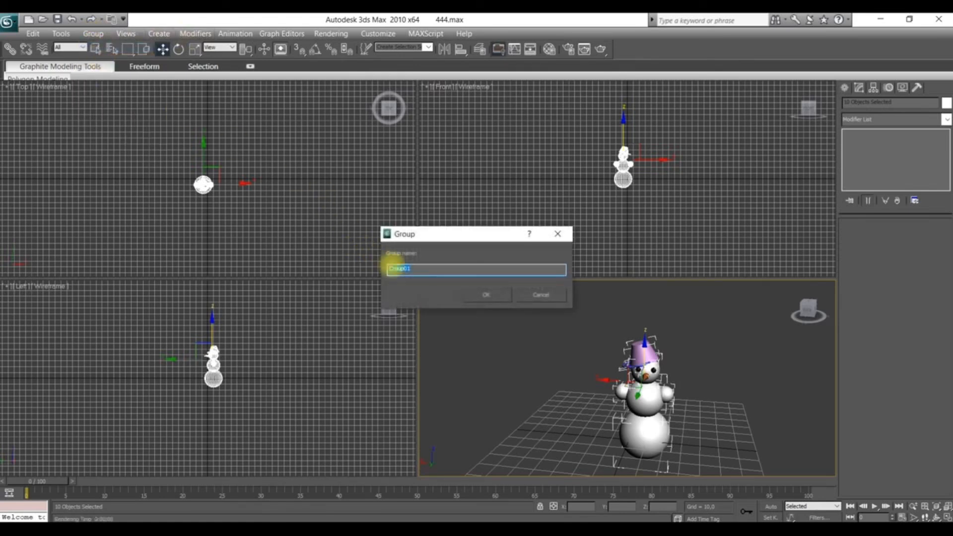
click(485, 296)
mouse_move(638, 384)
mouse_down()
mouse_move(609, 375)
mouse_move(661, 372)
mouse_move(638, 397)
mouse_move(641, 381)
mouse_up()
click(724, 408)
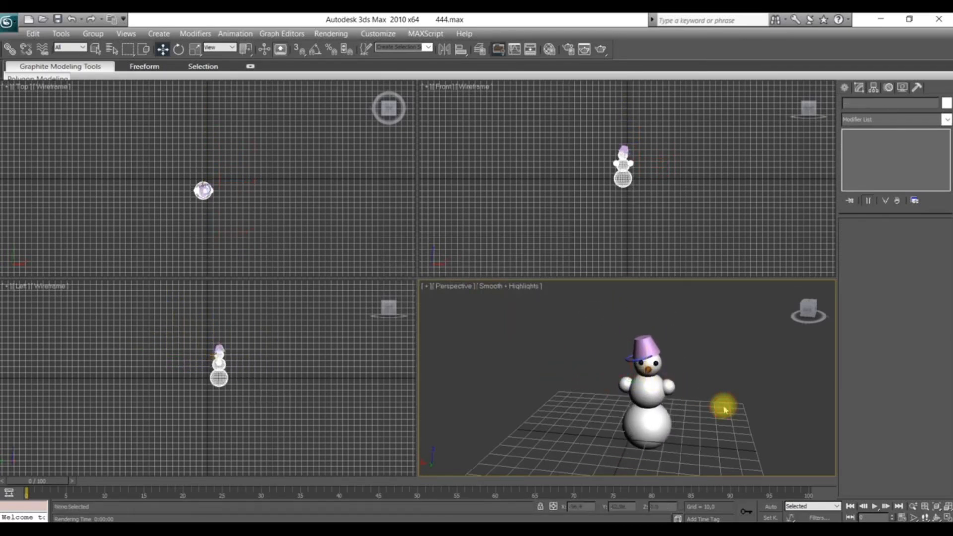